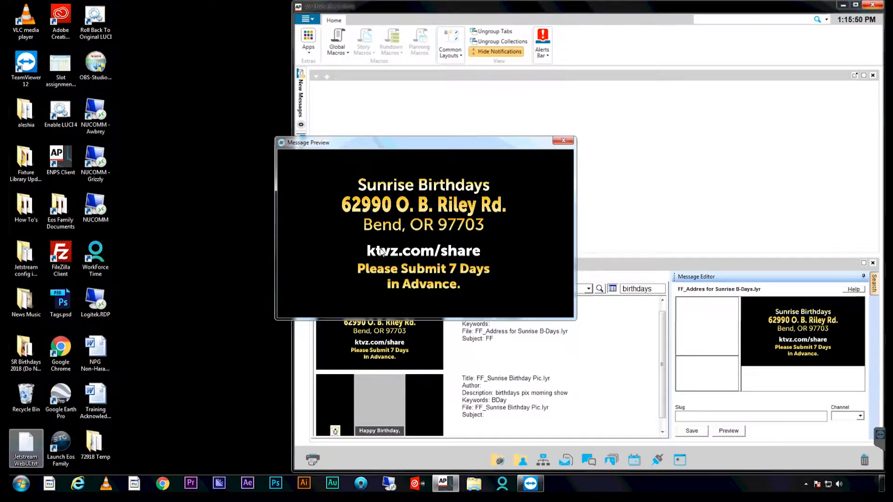
Step: Load the FF_Sunrise Birthday Pic.lyr template into the message editor and view its enlarged preview
left_click(563, 140)
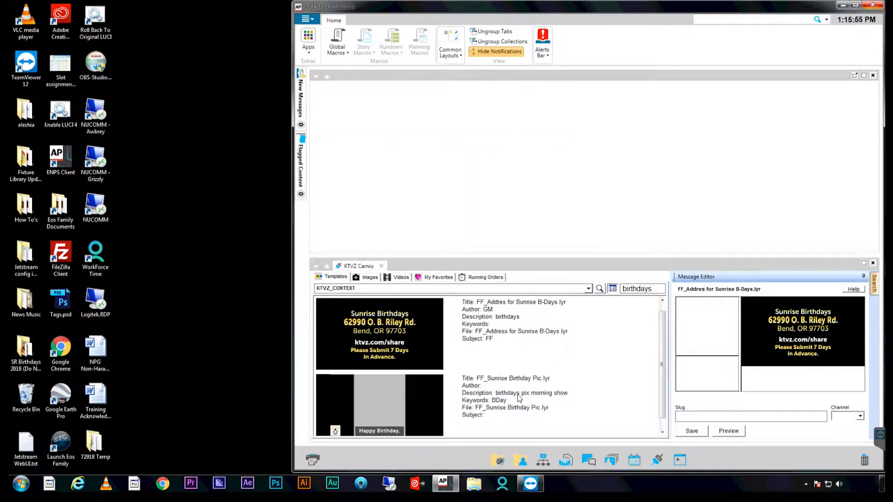
left_click(420, 411)
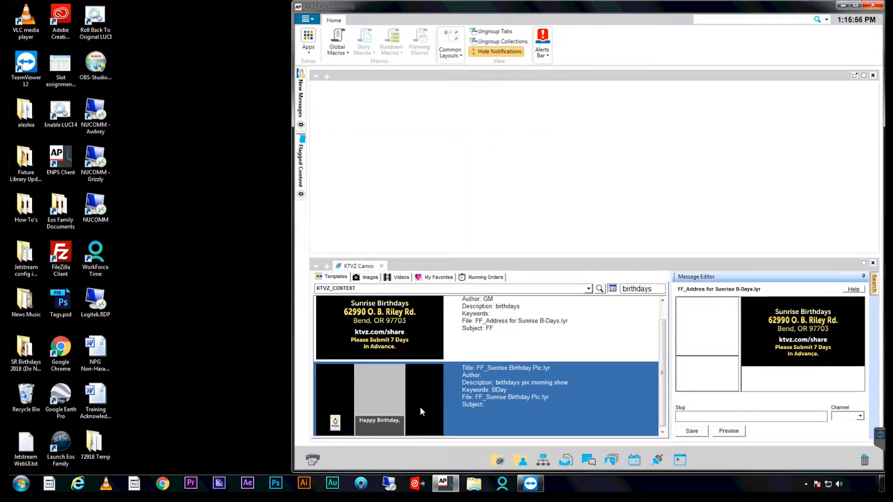
double_click(420, 407)
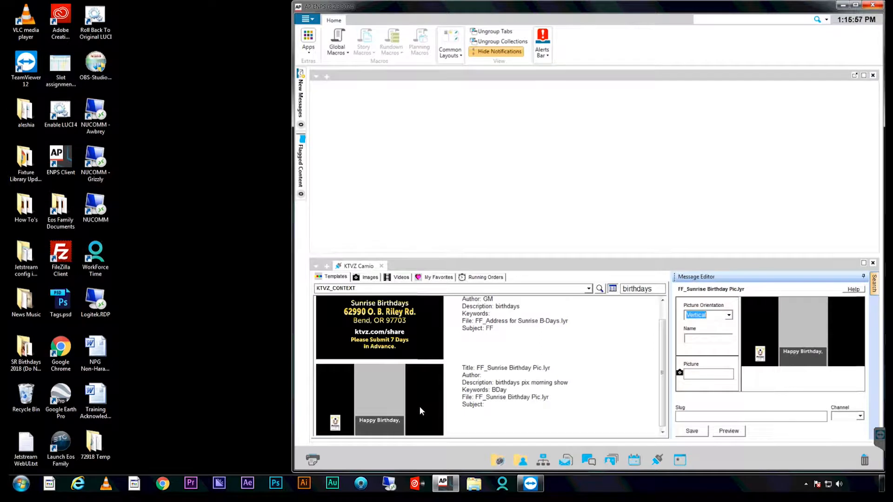
left_click(816, 348)
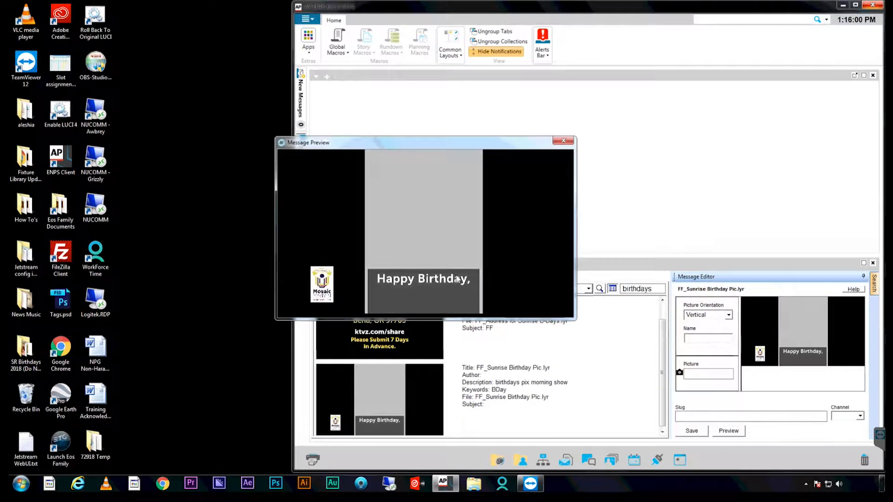
left_click(564, 140)
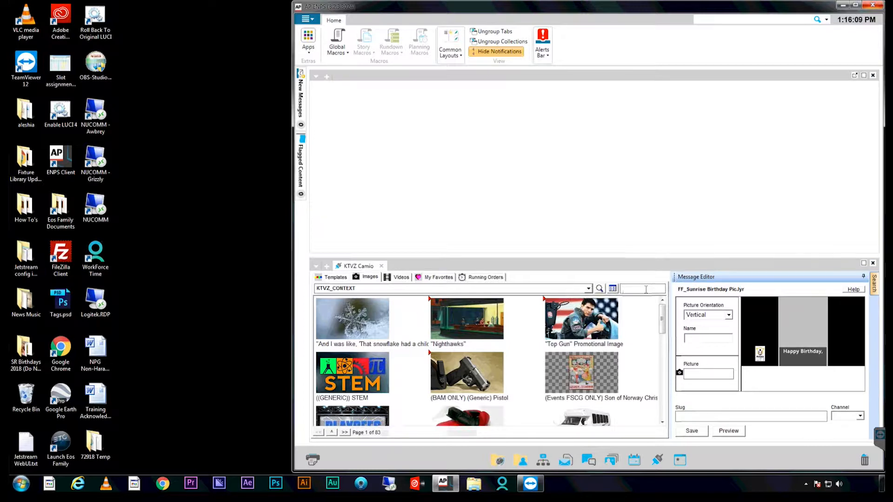
Step: Filter the image library by 08 and assign the 08-07 birthday photo to the template's Picture field
type("08")
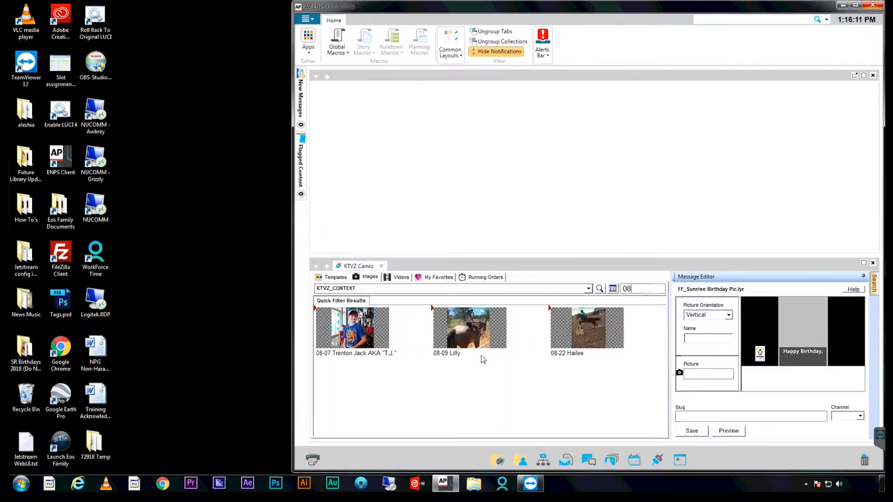
left_click(396, 352)
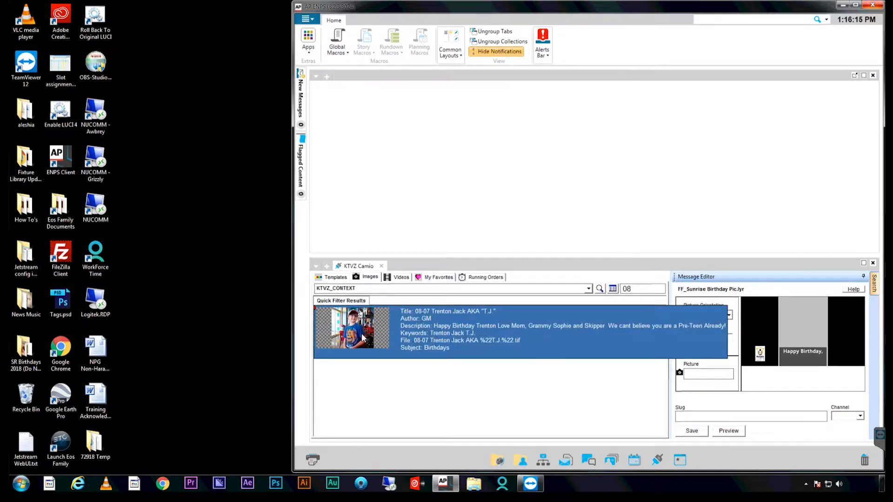
left_click_drag(362, 329, 711, 377)
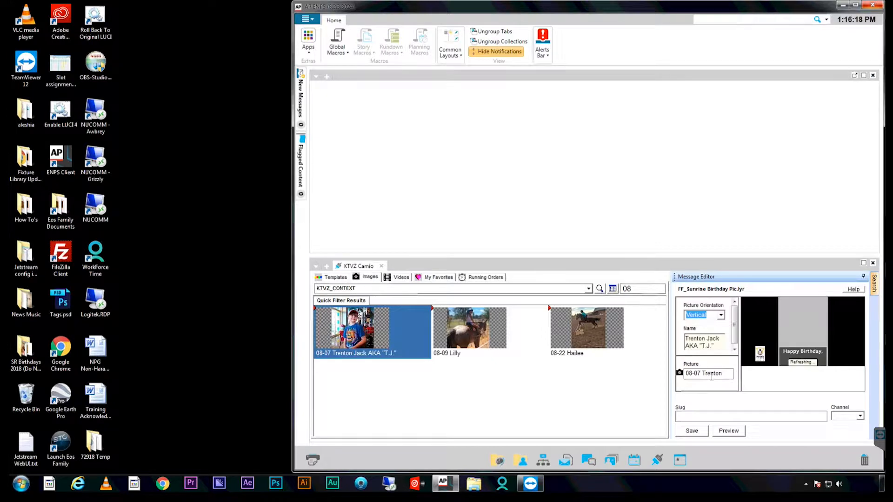
Step: Inspect the vertical birthday graphic with its photo and name in the enlarged message preview
double_click(820, 344)
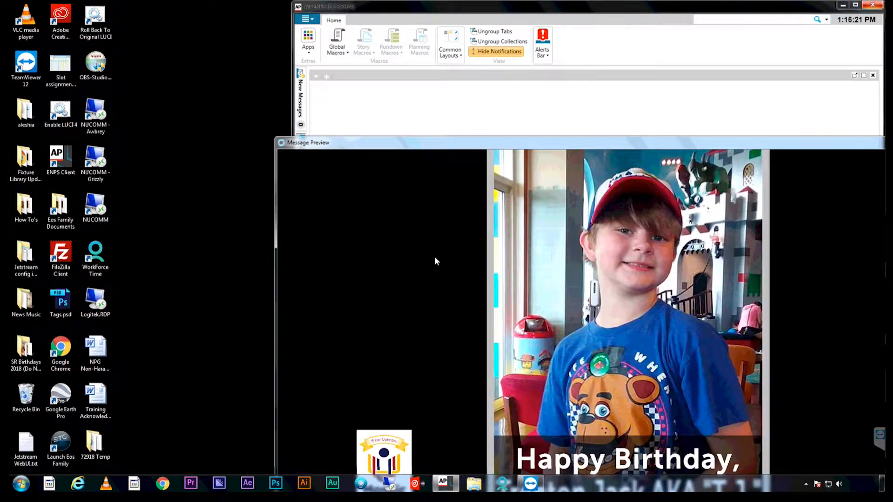
left_click_drag(630, 142, 353, 27)
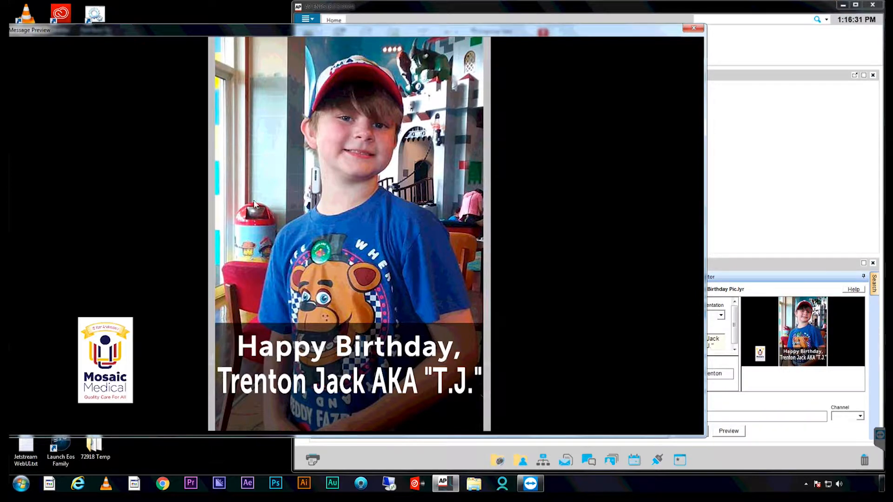
left_click(701, 29)
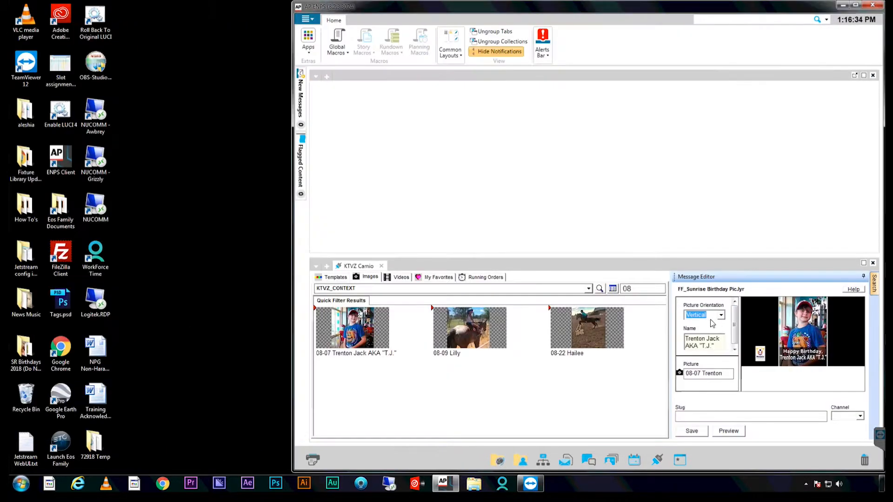
Step: Try the Horizontal picture orientation, check it in the enlarged preview, and restore the Vertical option
left_click(721, 315)
left_click(705, 330)
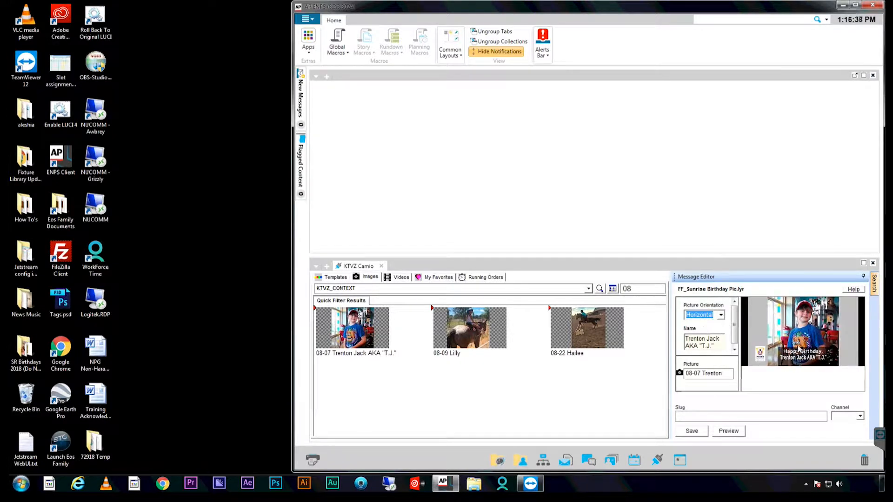
double_click(805, 347)
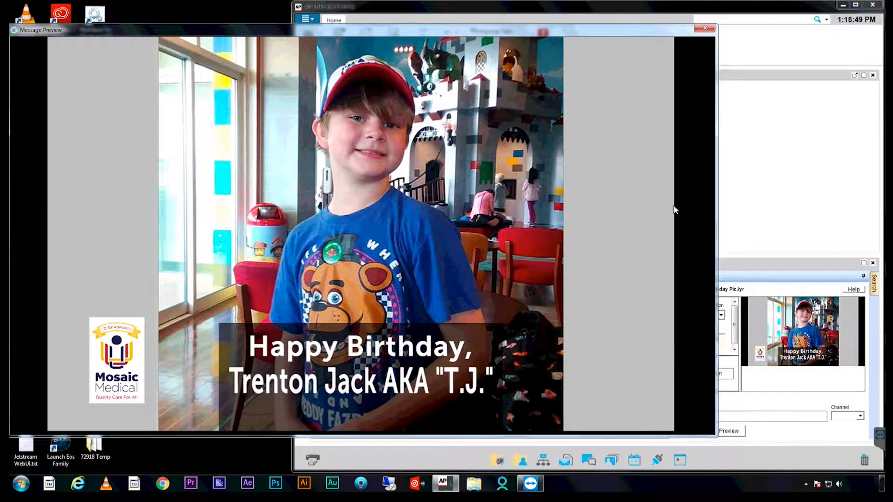
left_click(705, 27)
left_click(721, 316)
left_click(705, 331)
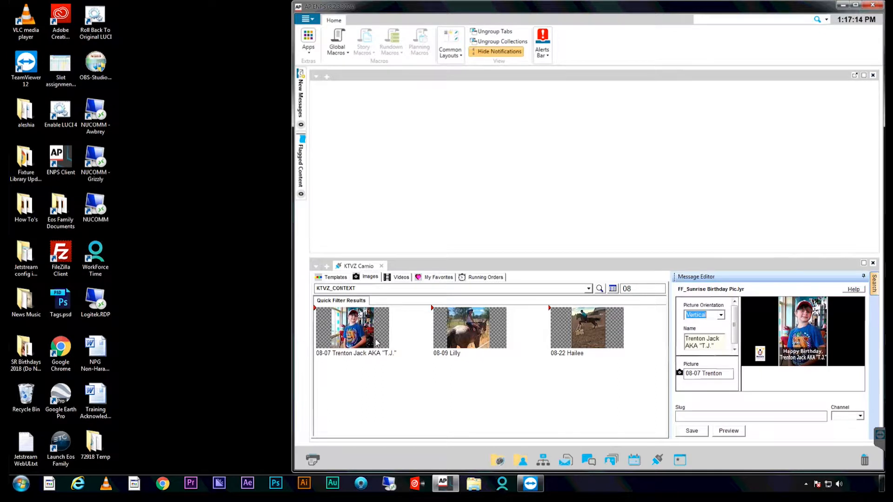
mouse_move(381, 341)
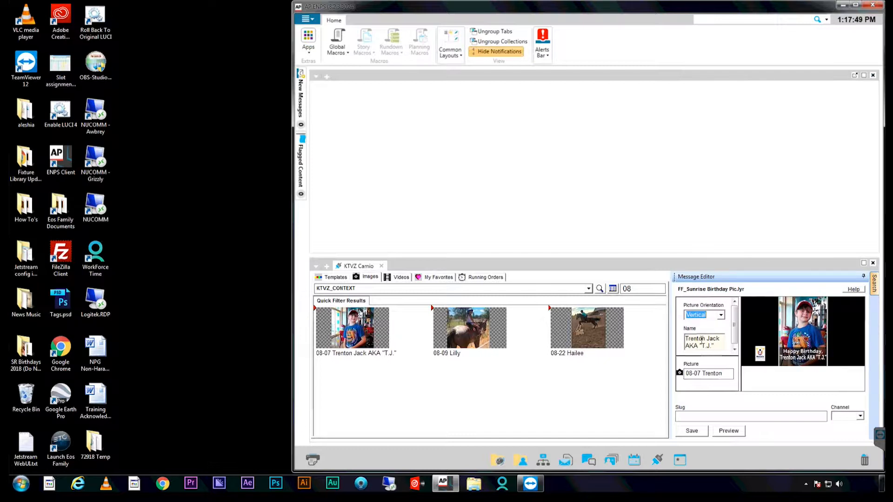
Step: Switch to Chrome, open the Zimbra mail page and sign in with the prefilled credentials
left_click(169, 484)
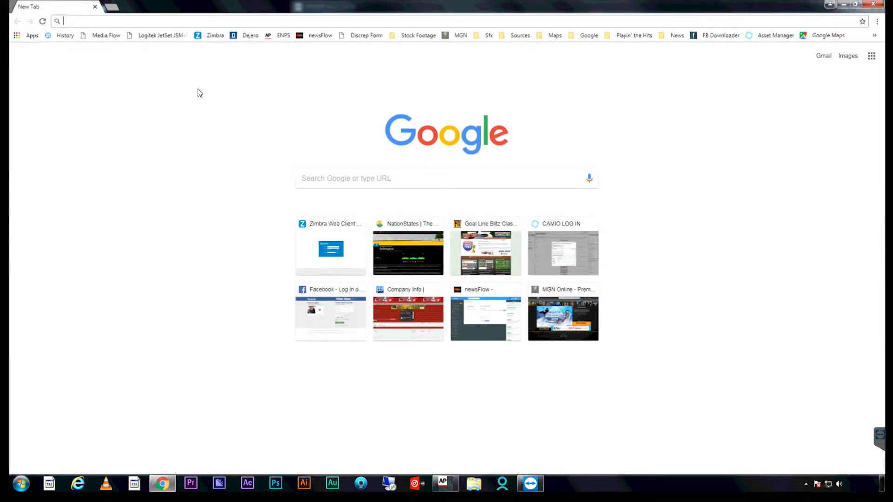
left_click(210, 36)
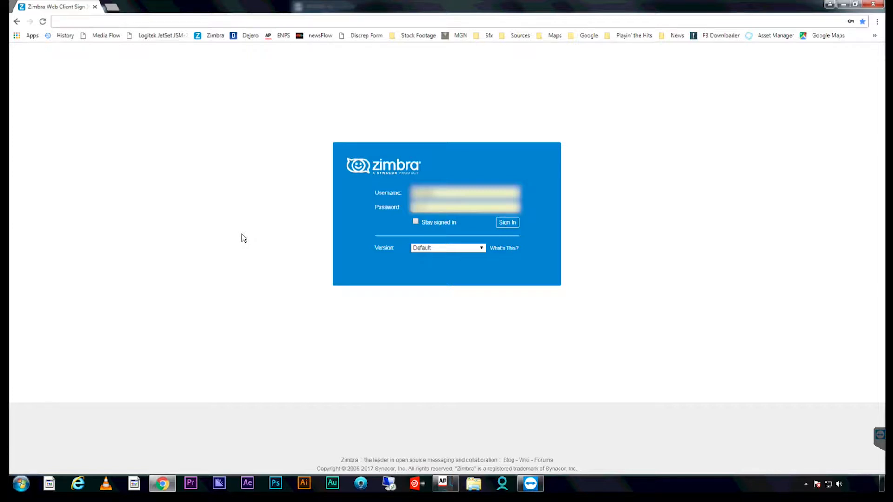
left_click(514, 224)
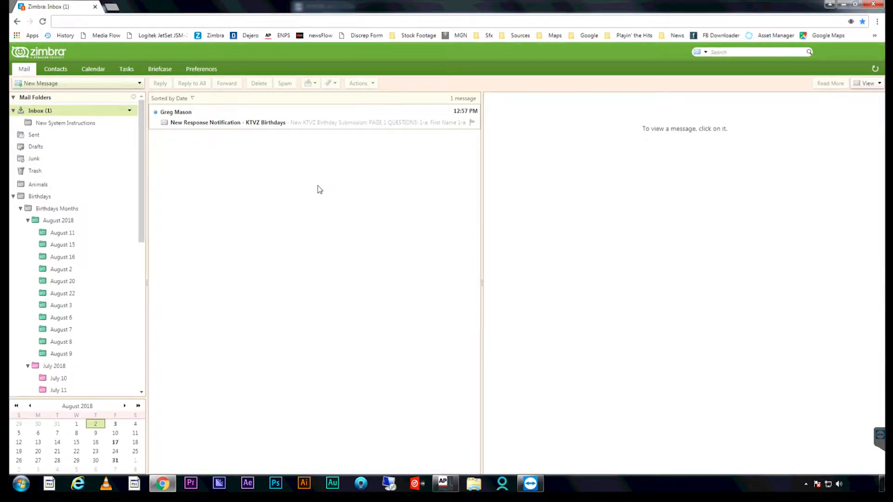
Step: Examine the birthday mail folders and the birthday date in the New Response Notification - KTVZ Birthdays message
left_click_drag(142, 155, 144, 199)
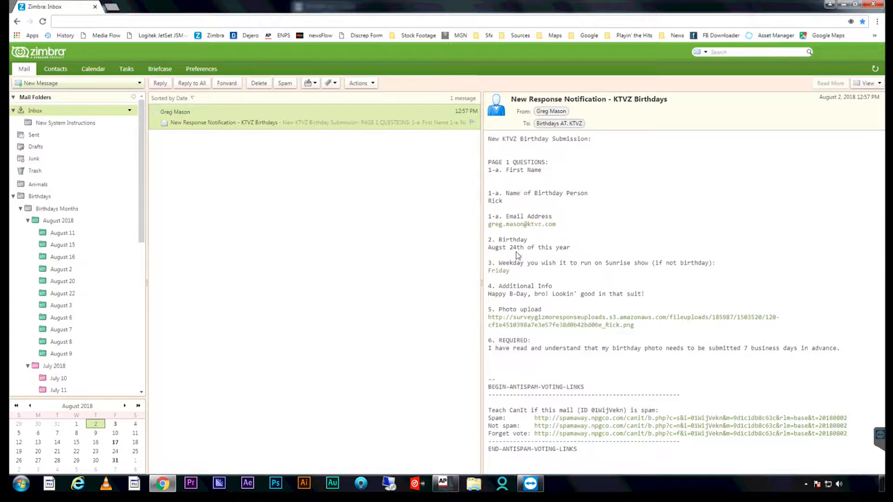
double_click(491, 247)
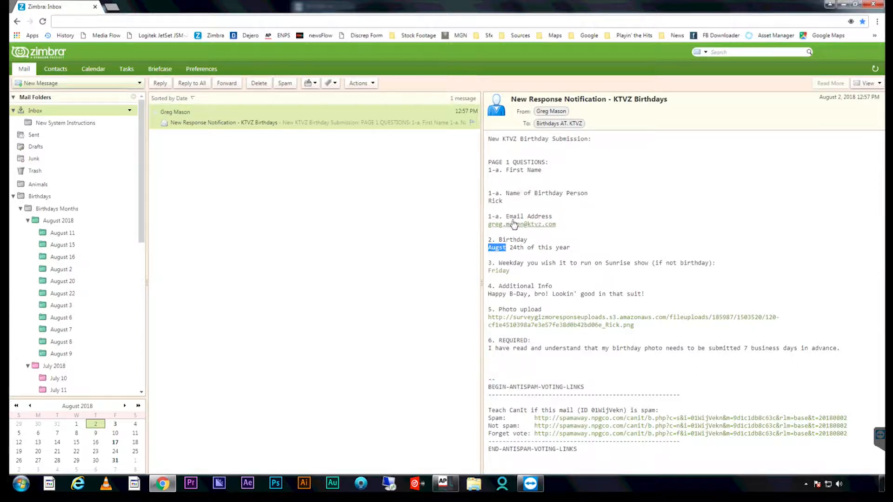
mouse_move(518, 224)
Step: Open the birthday submission's uploaded photo and copy the image
left_click(609, 319)
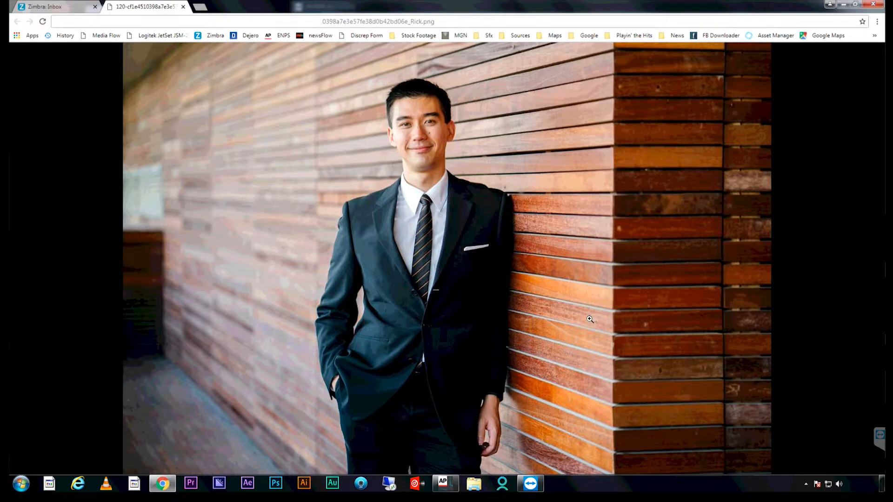
right_click(526, 300)
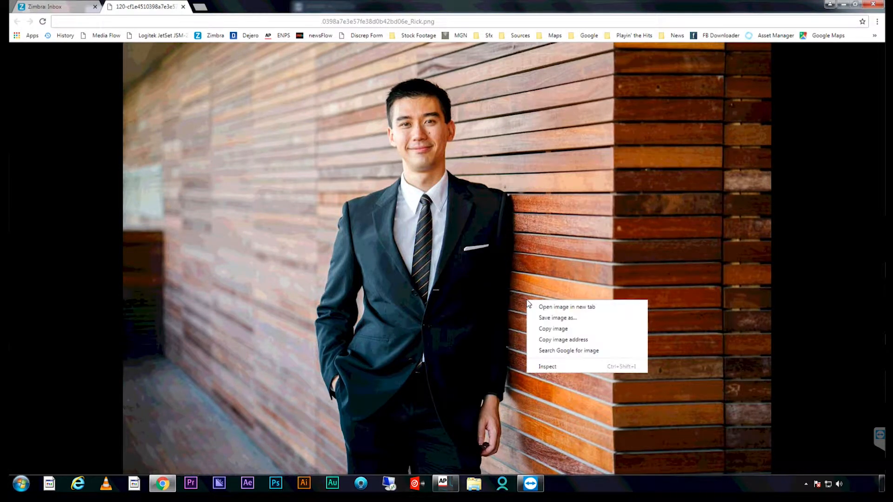
left_click(553, 329)
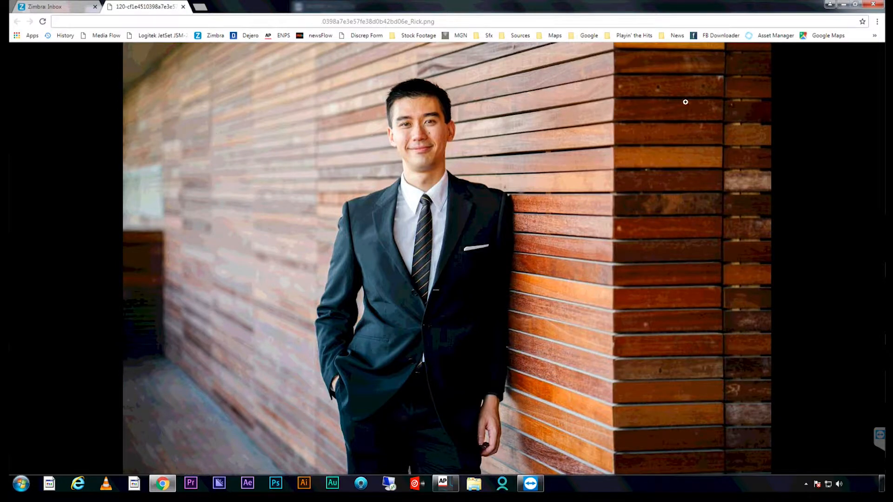
Step: Switch to Photoshop and run the Sunrise BDays action to create the birthday picture canvas with guides
left_click(843, 5)
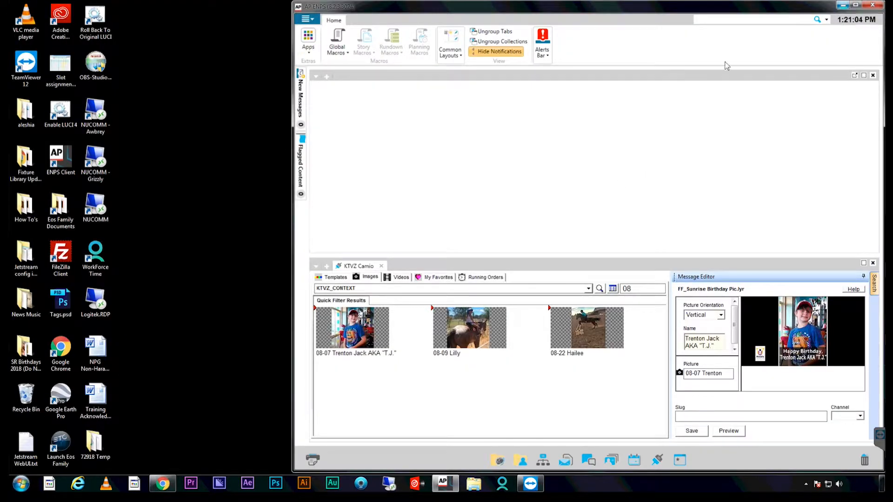
left_click(843, 5)
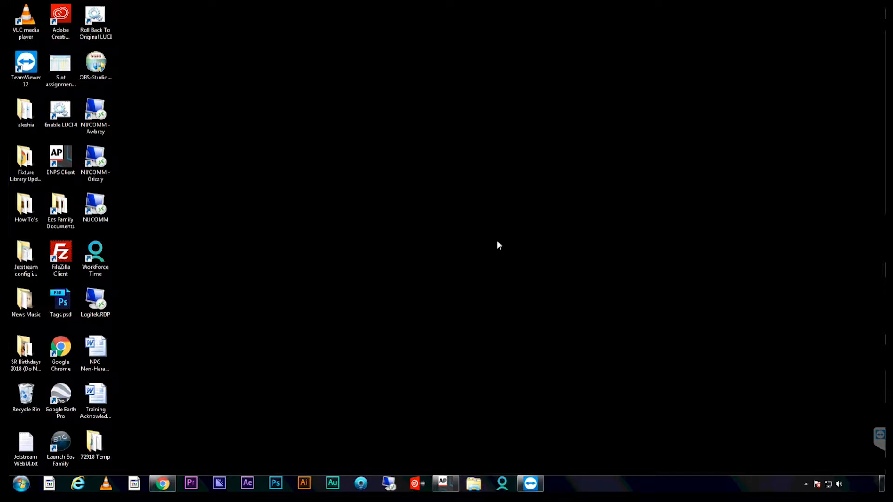
left_click(277, 485)
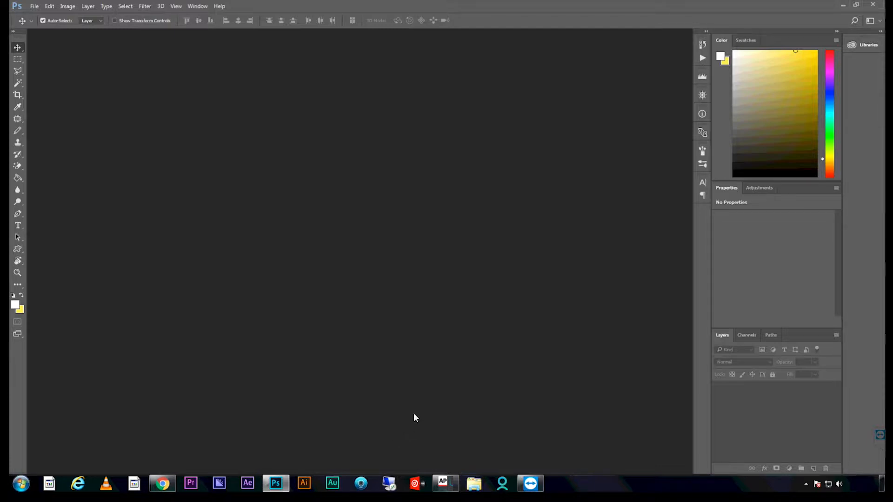
left_click(703, 58)
left_click_drag(688, 77, 686, 95)
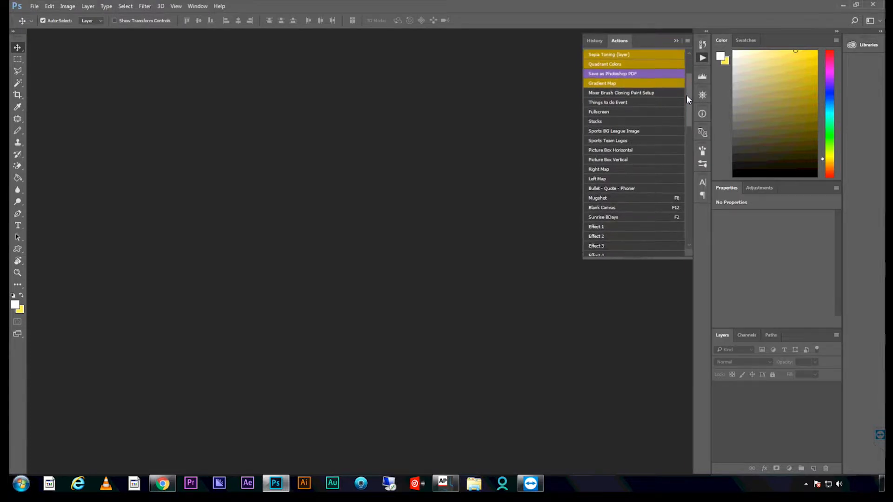
left_click(627, 217)
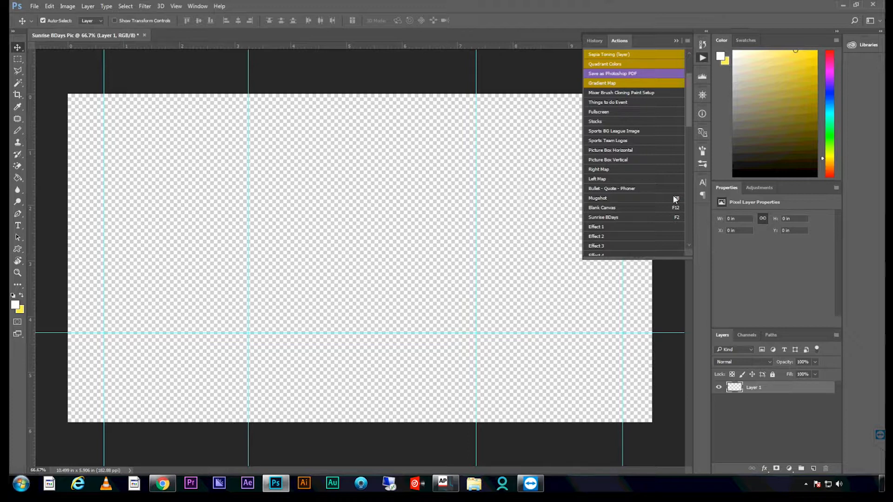
left_click(677, 40)
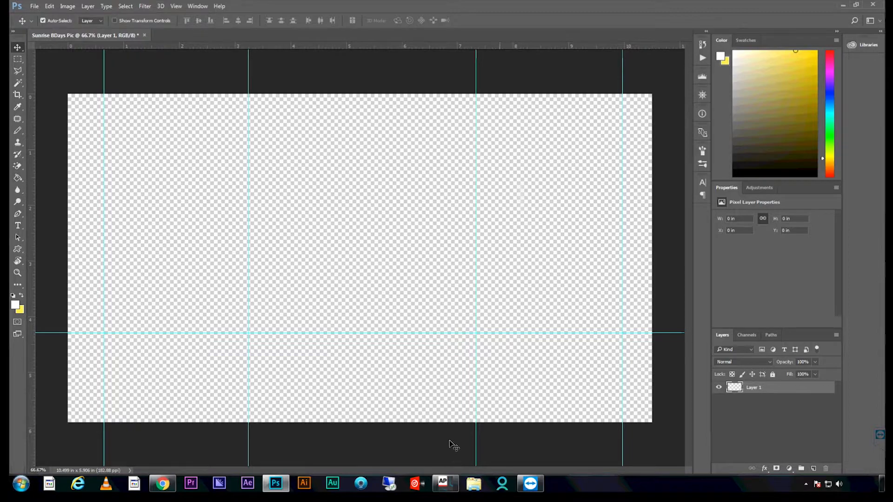
Step: Compare the canvas guides with the birthday template in ENPS and set the picture orientation to Horizontal
left_click(448, 479)
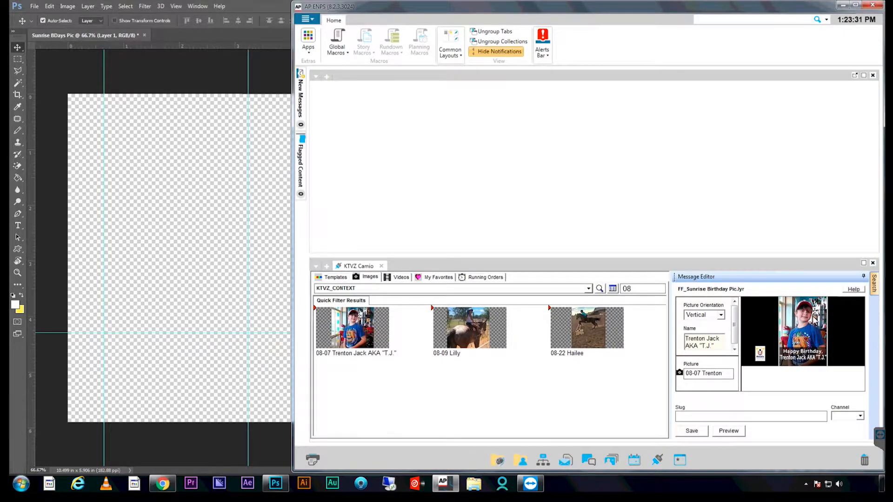
left_click(263, 218)
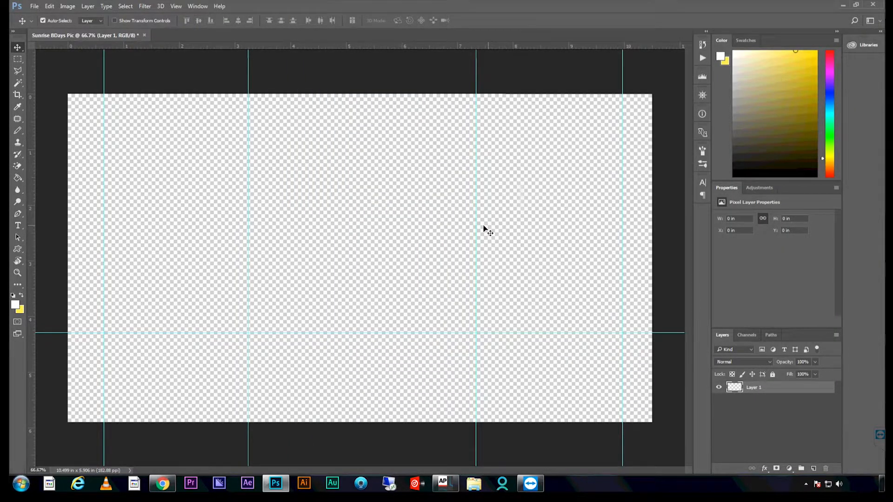
left_click(445, 484)
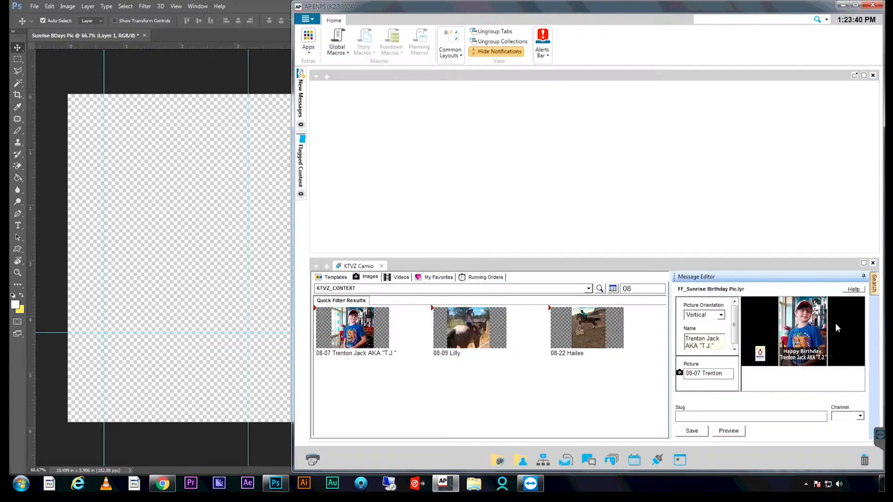
left_click(721, 316)
left_click(698, 323)
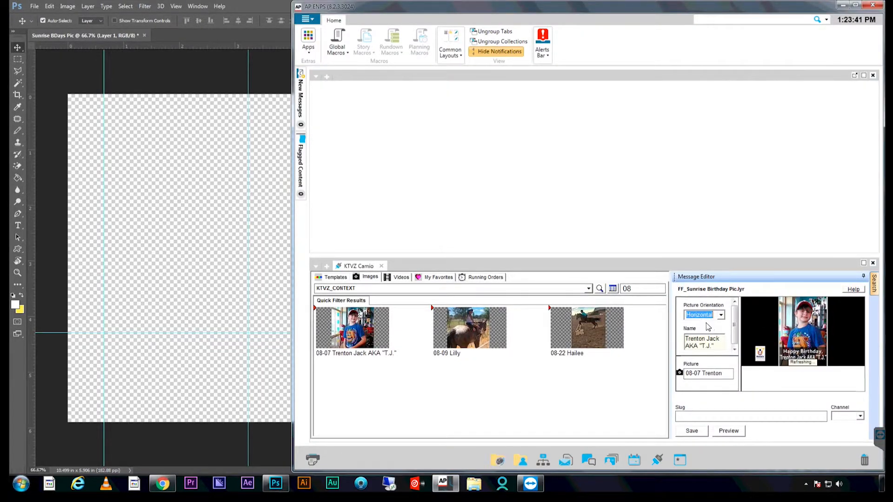
Step: Switch to Photoshop, paste the copied photo into the canvas and move it to about X 0.32 in, Y -0.46 in
left_click(223, 152)
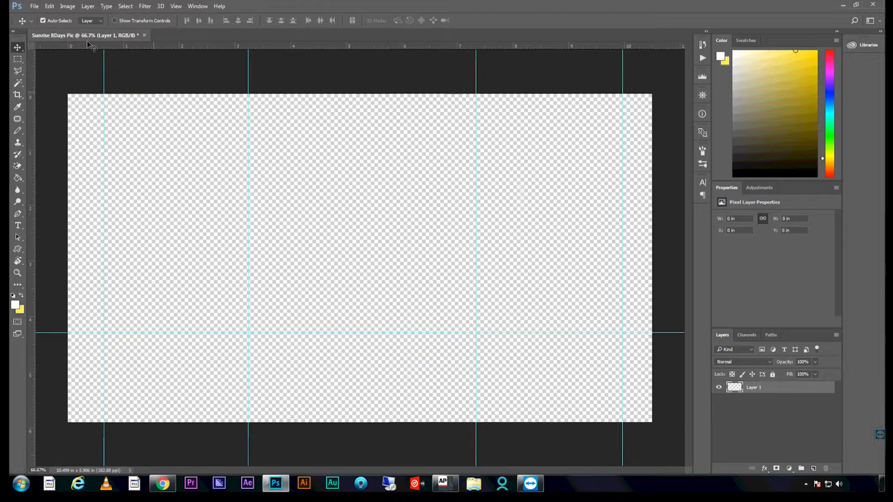
left_click(50, 7)
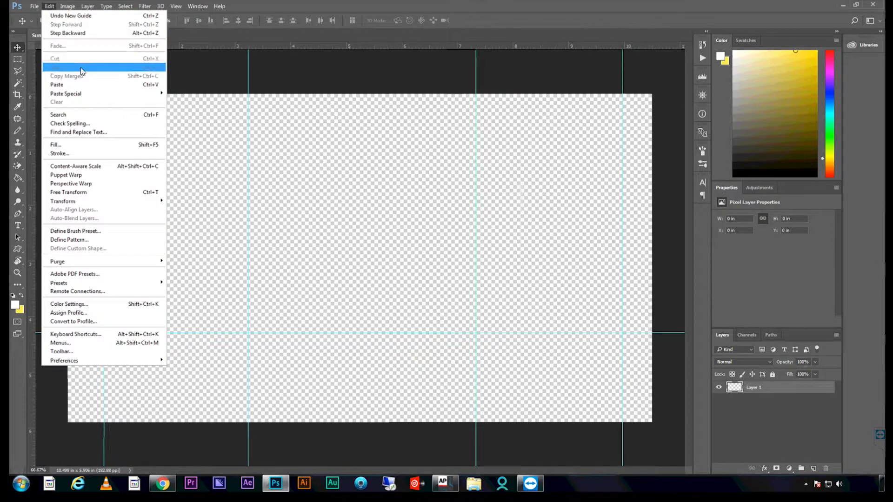
left_click(82, 85)
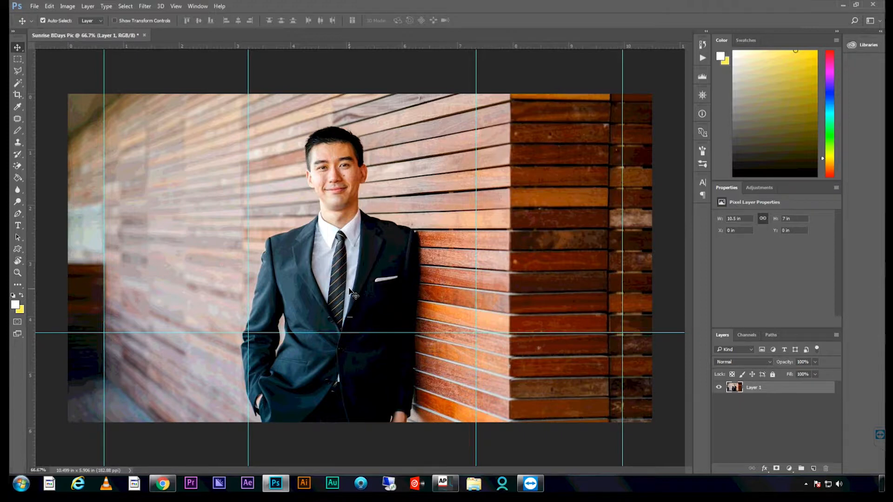
left_click_drag(343, 299, 358, 278)
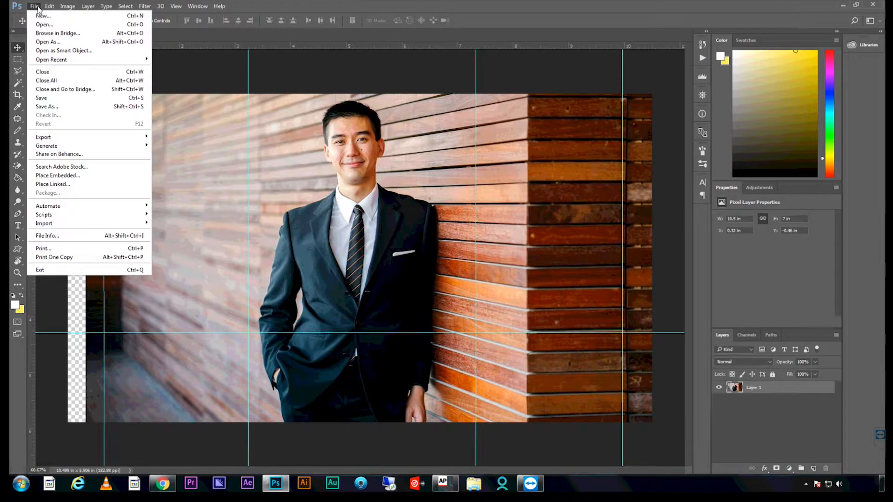
Step: Open the picture's file info and enter the birthday person's first name as the author
left_click(76, 237)
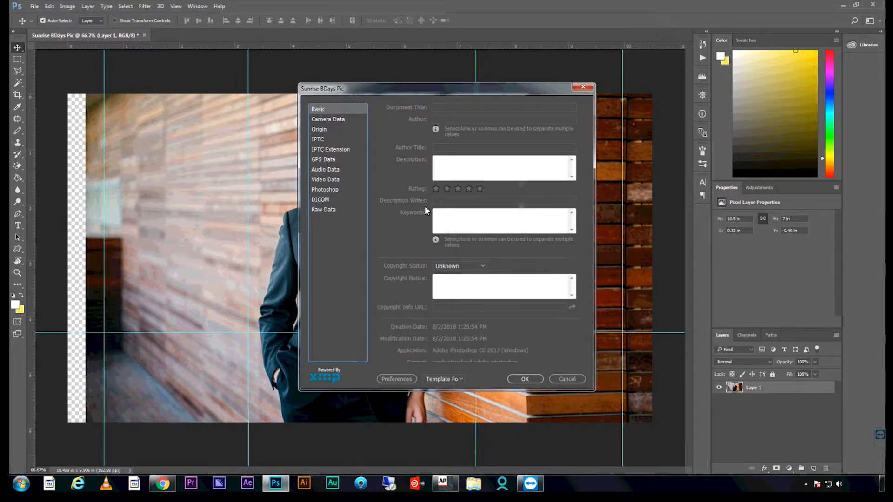
left_click(442, 119)
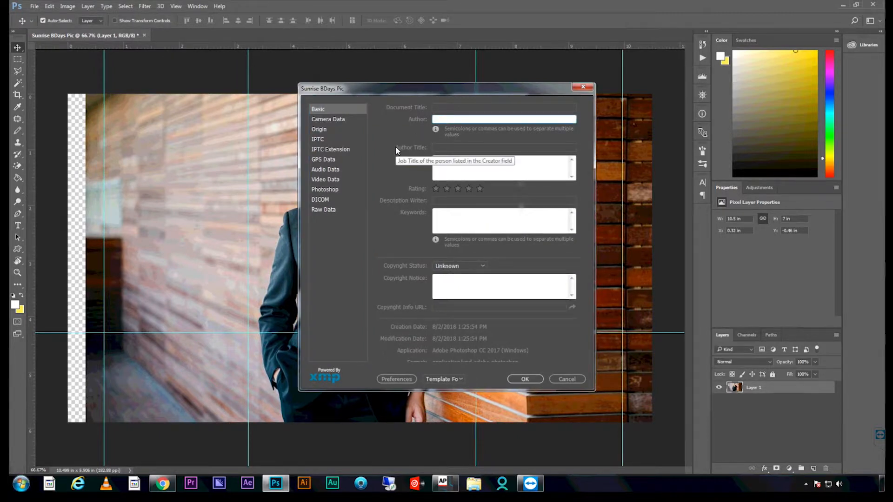
type("Rick")
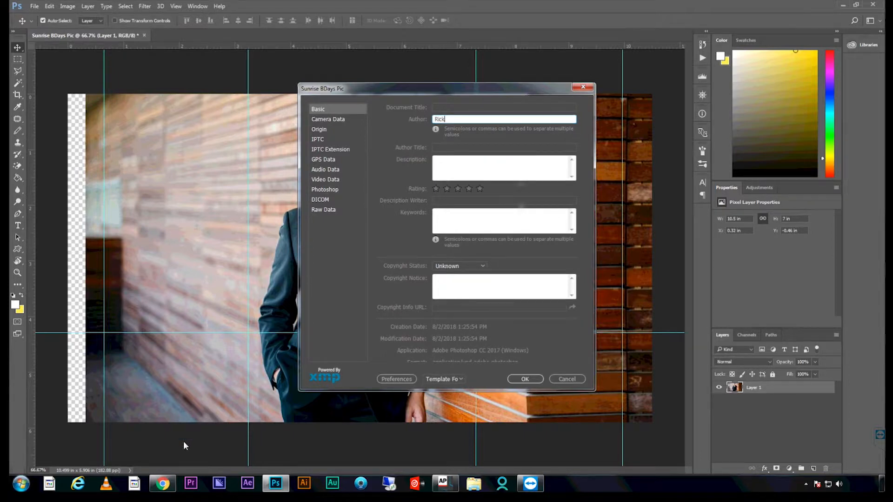
Step: Switch to the Zimbra inbox in Chrome and copy the Additional Info message from the birthday submission
left_click(161, 484)
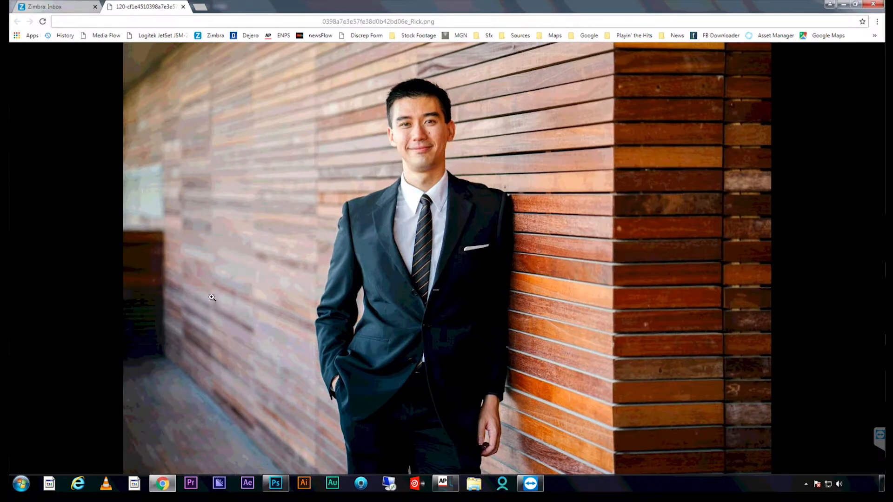
left_click(61, 6)
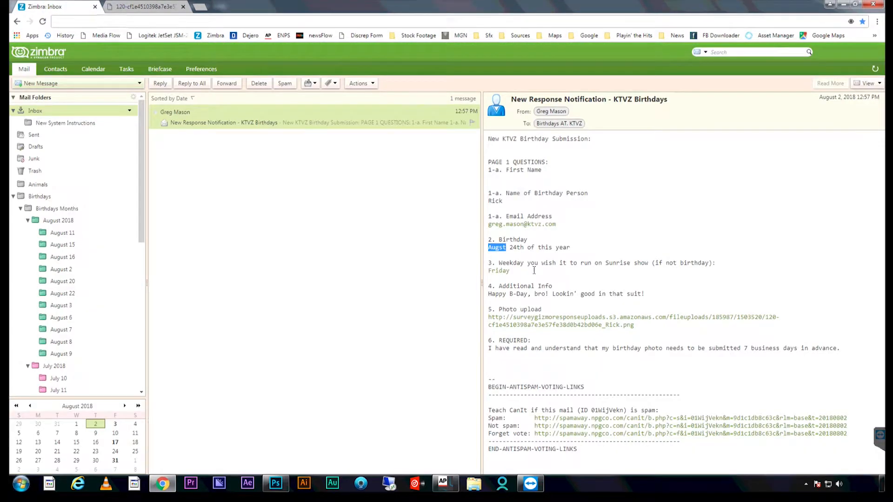
left_click_drag(489, 295, 649, 298)
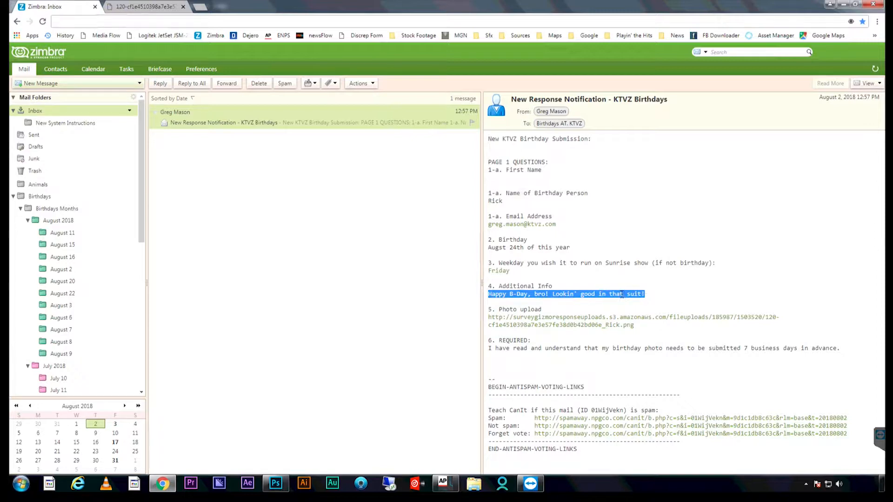
right_click(619, 298)
left_click(630, 304)
Step: Return to Photoshop, paste the copied birthday message as the file info description and accept the metadata
left_click(276, 484)
left_click(451, 170)
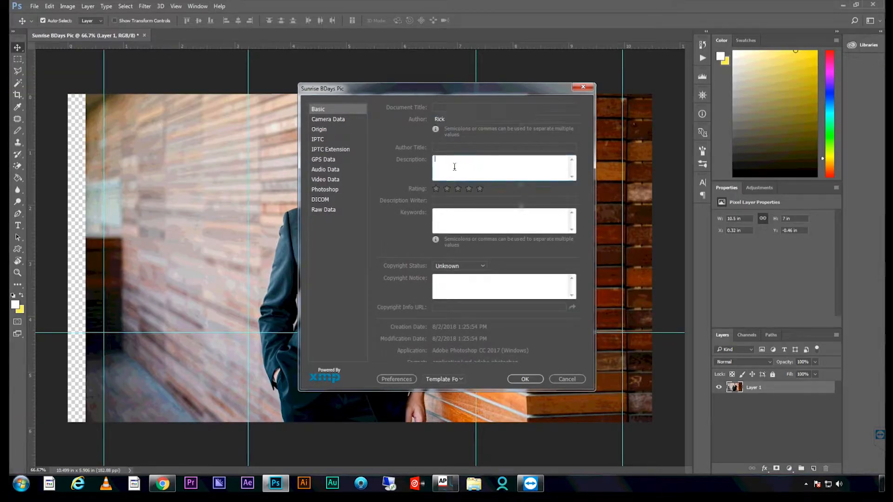
right_click(449, 163)
left_click(488, 204)
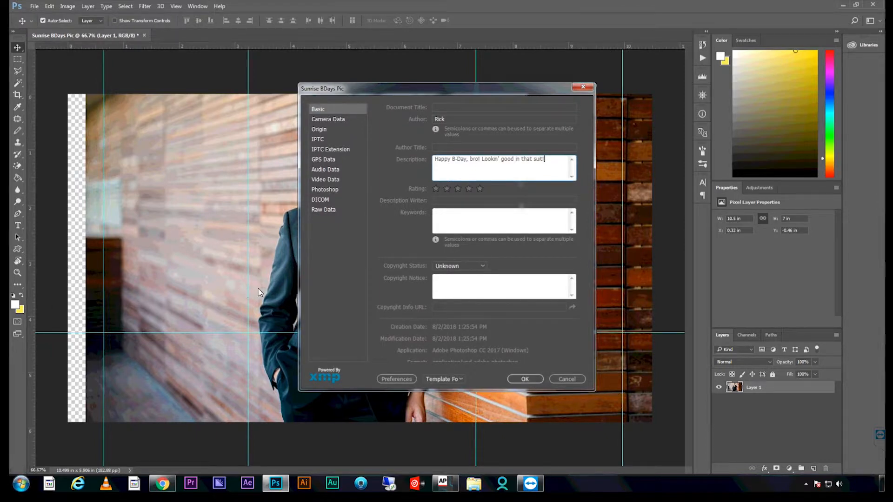
left_click(525, 380)
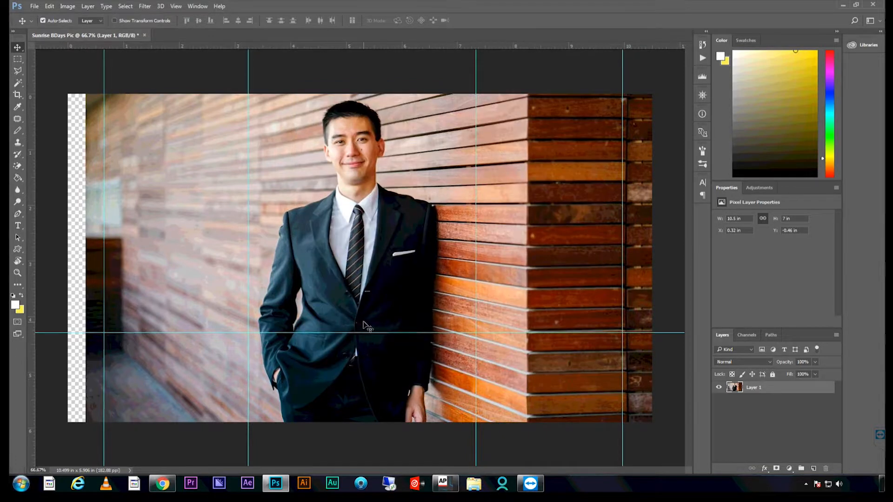
Step: Save the picture to the desktop as a TIFF named 08-23 plus the birthday person's first name, and exit Photoshop
left_click(35, 7)
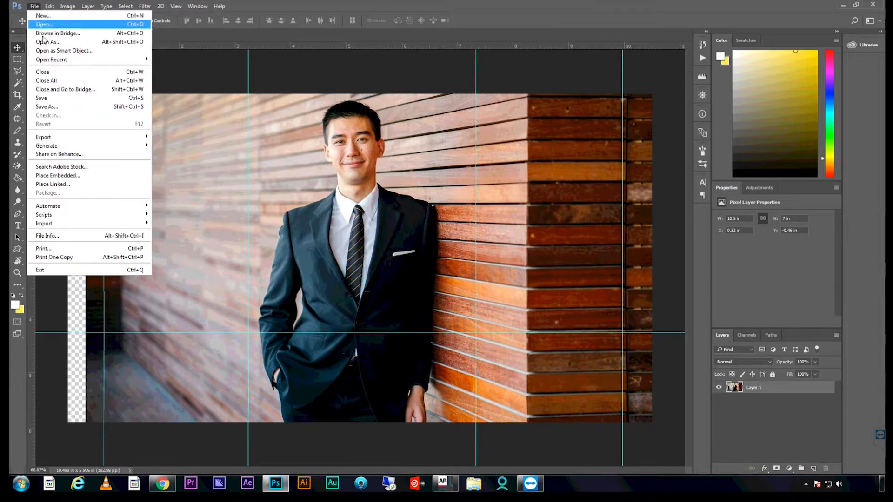
left_click(56, 107)
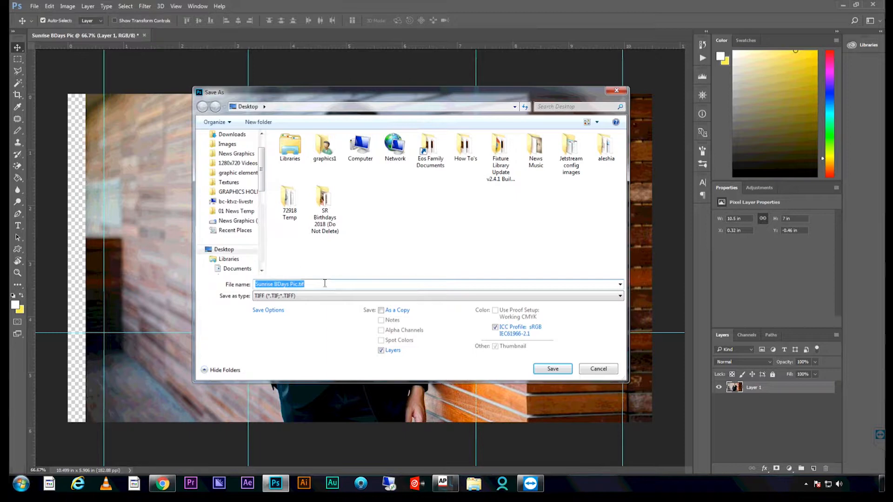
type("08")
type("-23")
type("Rick")
left_click(562, 369)
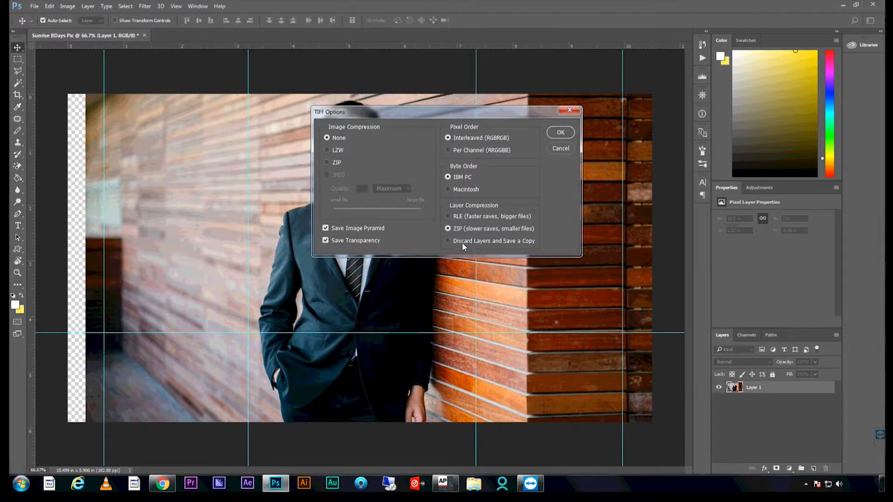
left_click(561, 132)
left_click(35, 8)
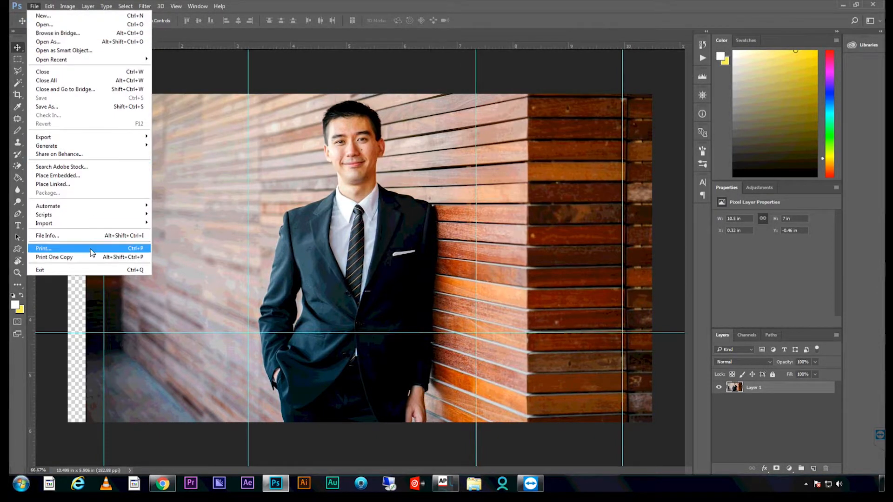
left_click(92, 273)
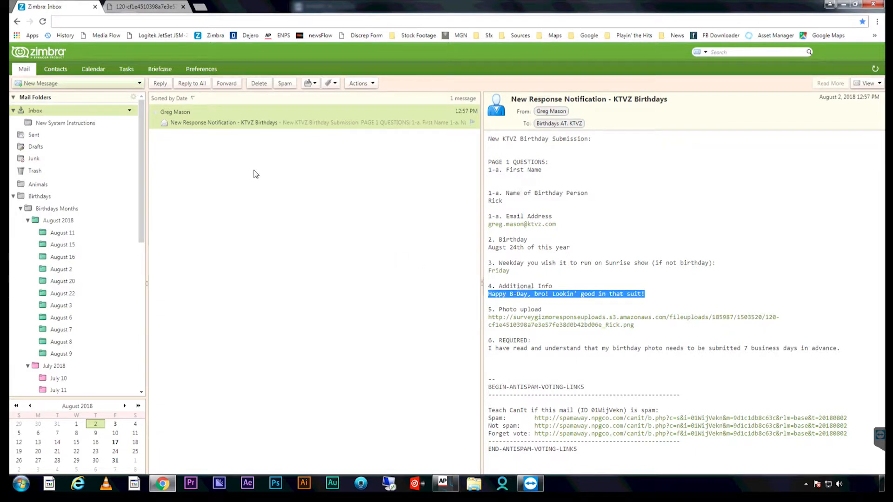
Step: Log in to the Camio Asset Manager in Chrome and open the Sunrise B-Days folder in KTVZ_CONTEXT
left_click(155, 7)
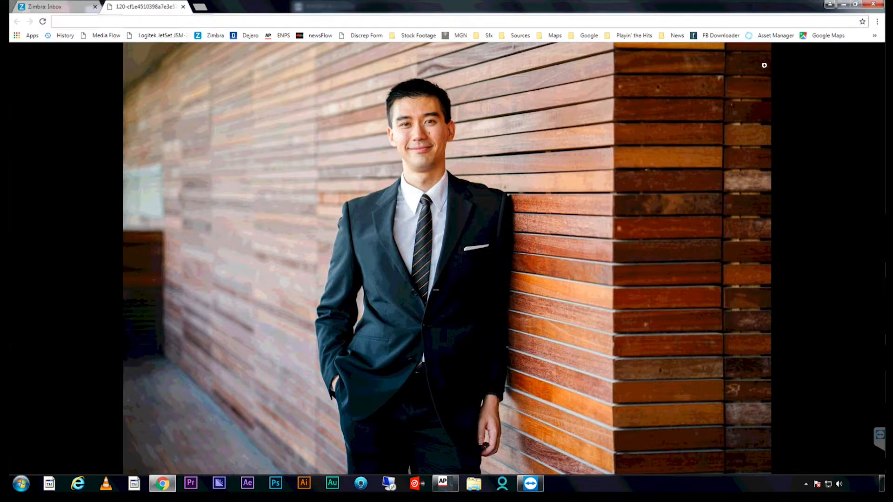
left_click(775, 36)
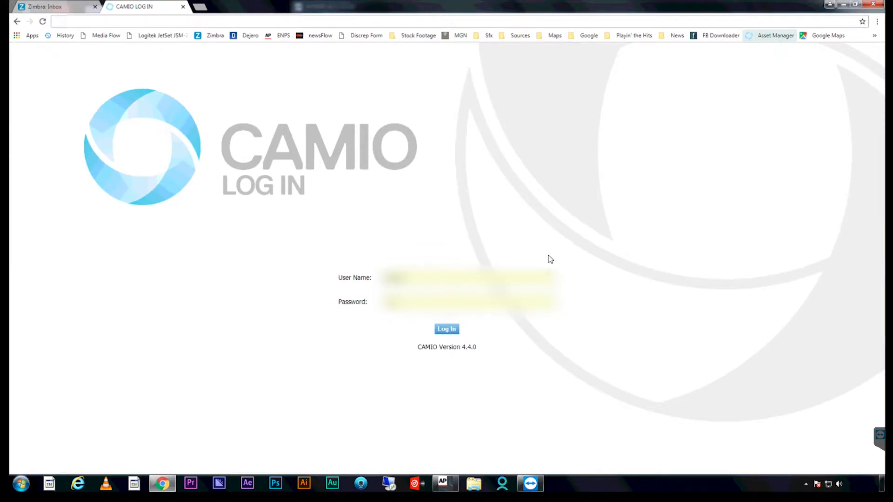
left_click(447, 329)
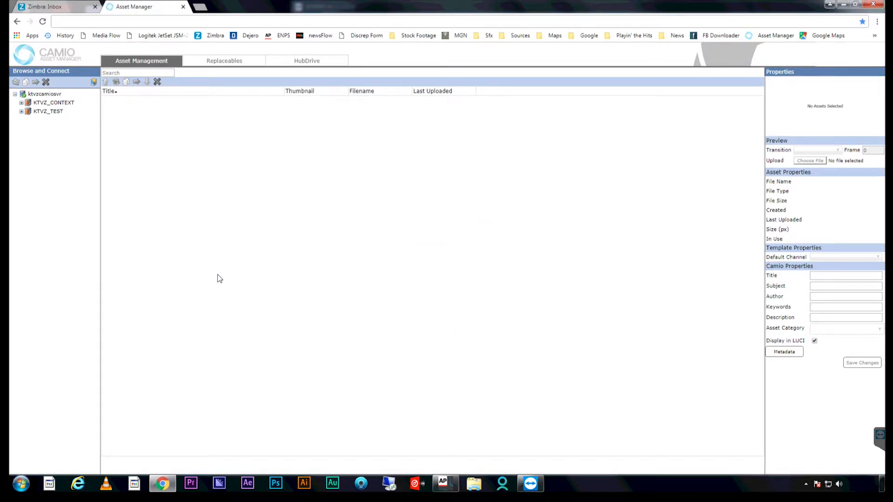
left_click(21, 103)
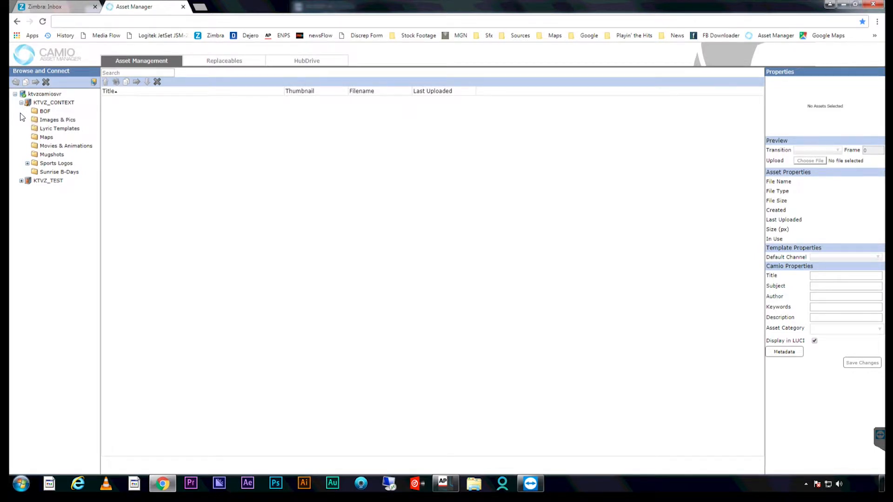
left_click(65, 172)
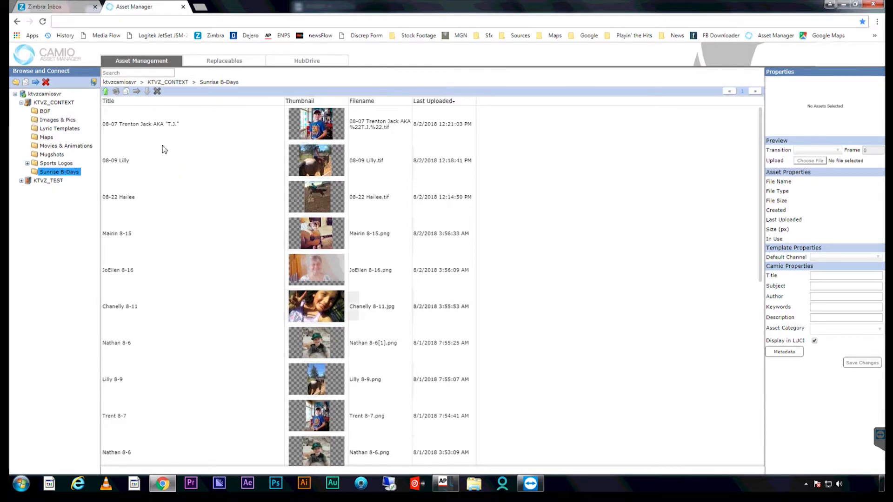
Step: Start a file upload to the Sunrise B-Days folder and choose the 08-23 TIFF from the desktop
left_click(105, 92)
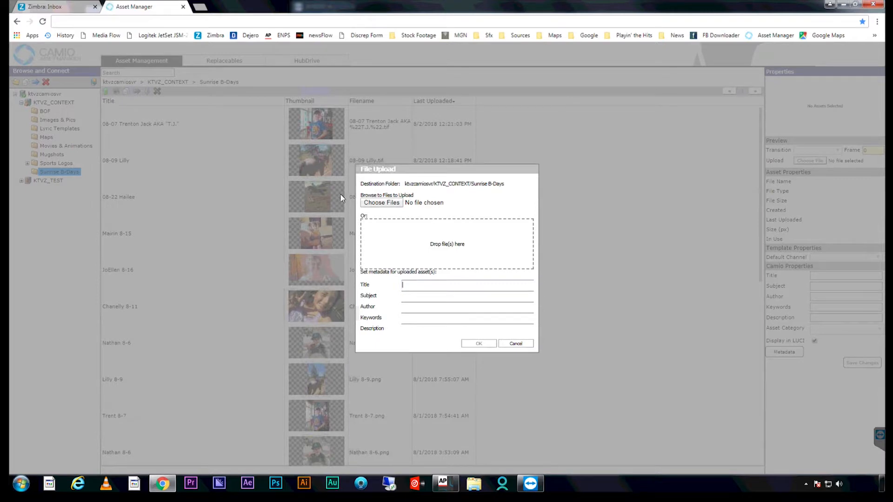
left_click(380, 203)
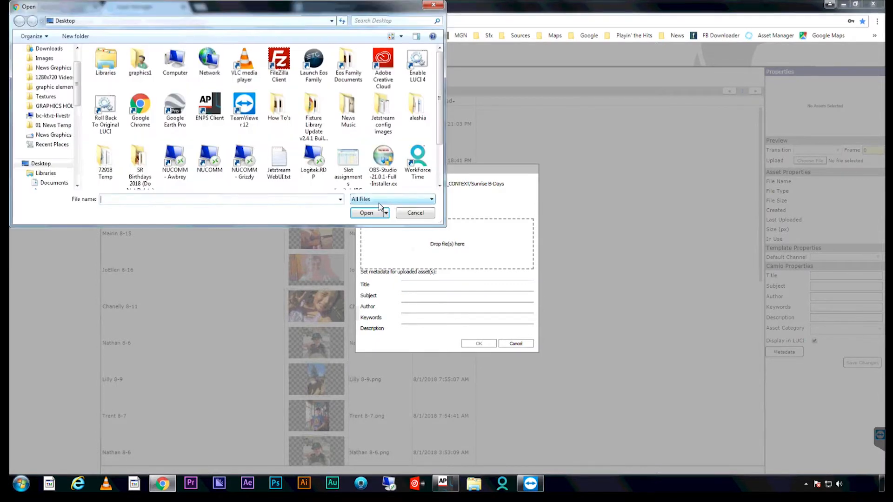
left_click_drag(439, 118, 443, 161)
left_click(219, 160)
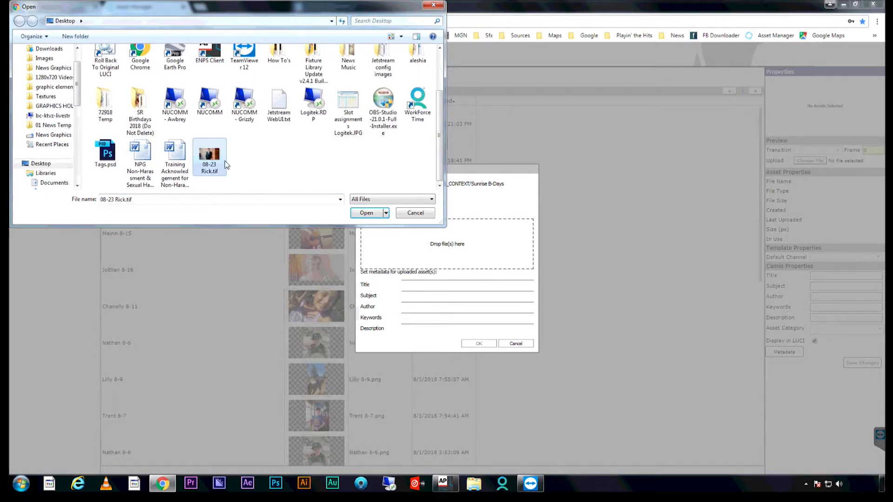
left_click(366, 213)
Step: Title the upload 08-23 plus the birthday person's first name, with subject Birthdays, author GM and that first name as keyword
left_click(421, 284)
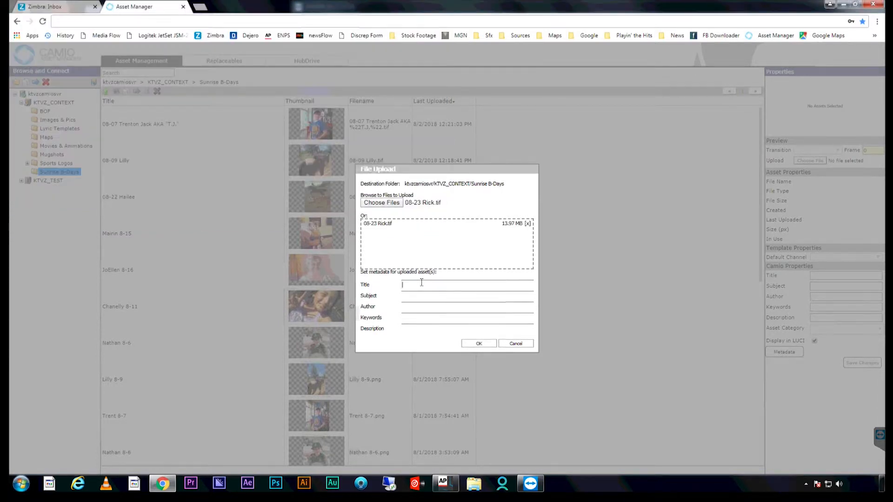
type("08-23 Rick")
key("Tab")
type("Birthdays")
key("Tab")
type("GM")
key("Tab")
type("Rick")
Step: Copy the Additional Info message from the birthday e-mail into the upload's description and upload the file
left_click(55, 7)
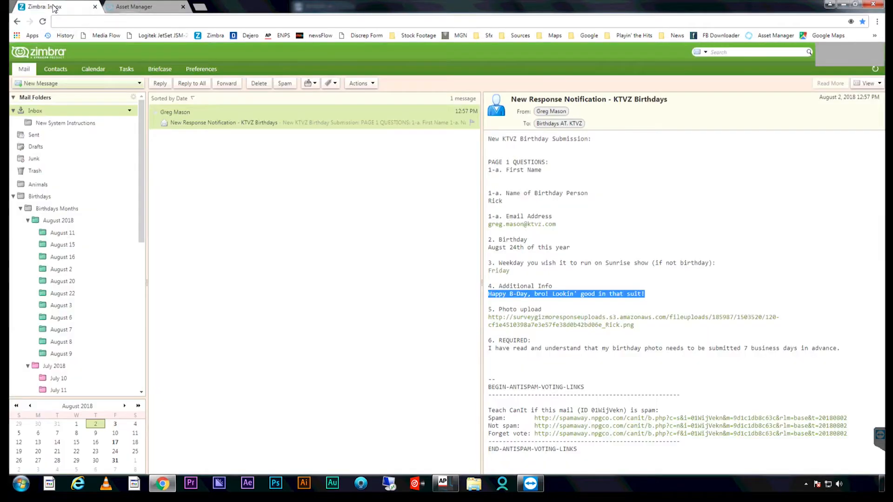
right_click(501, 294)
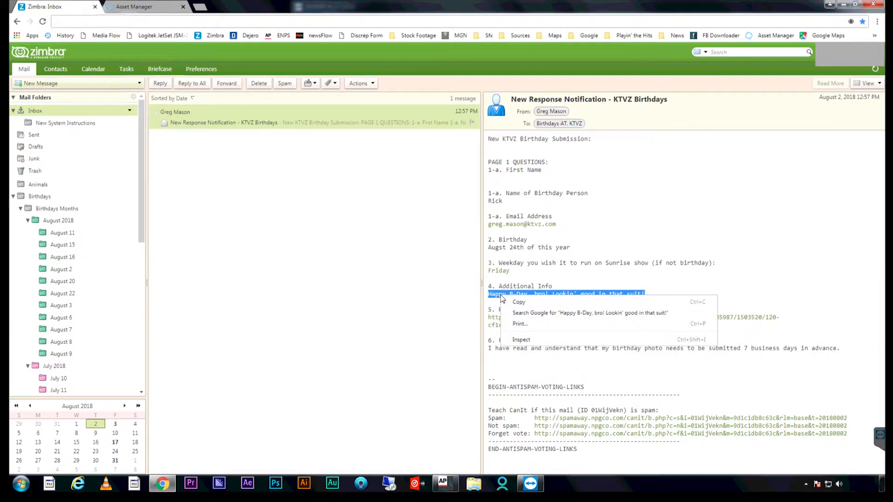
left_click(529, 303)
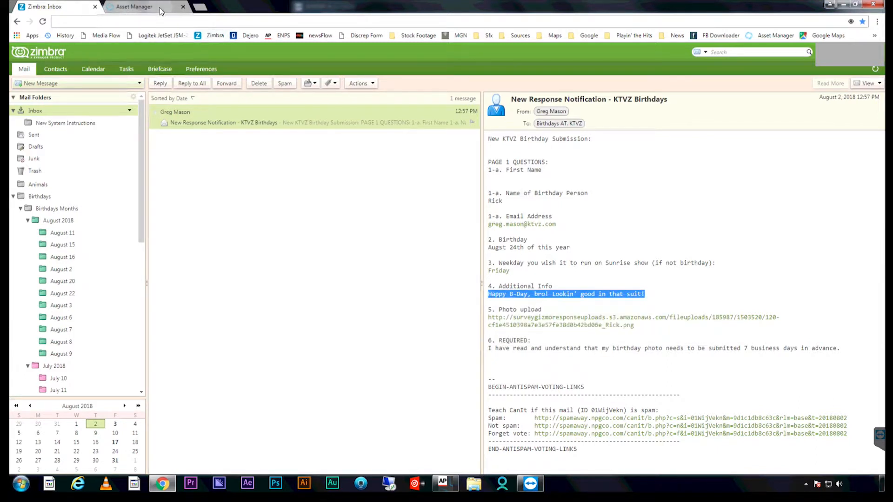
left_click(139, 7)
key("ctrl+v")
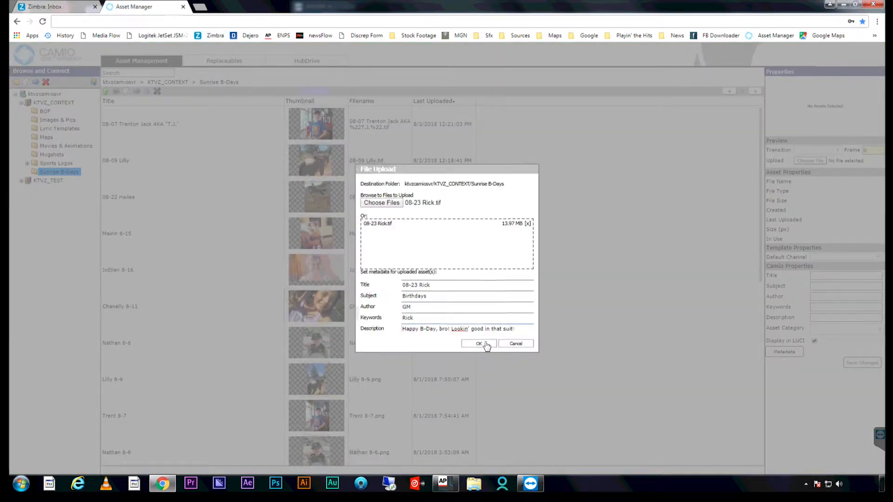
left_click(483, 345)
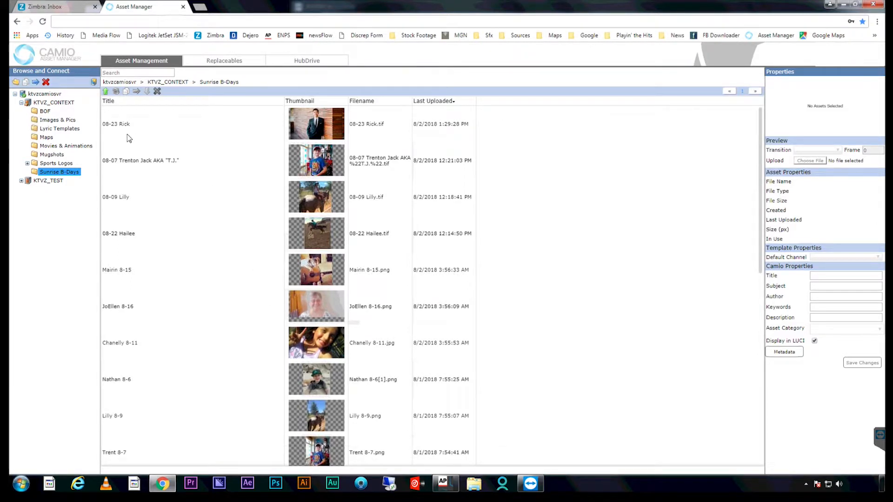
Step: Check the uploaded 08-23 picture's properties, sort the Sunrise B-Days folder by title and look through the list
left_click(161, 138)
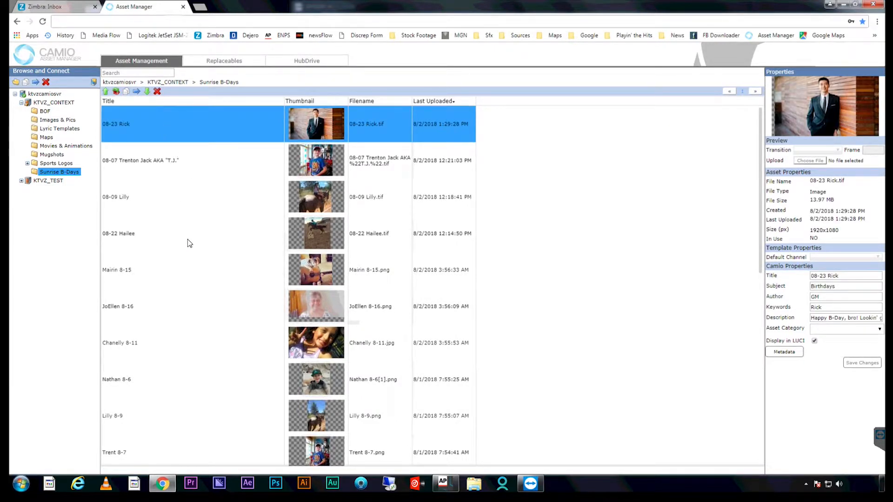
left_click(159, 101)
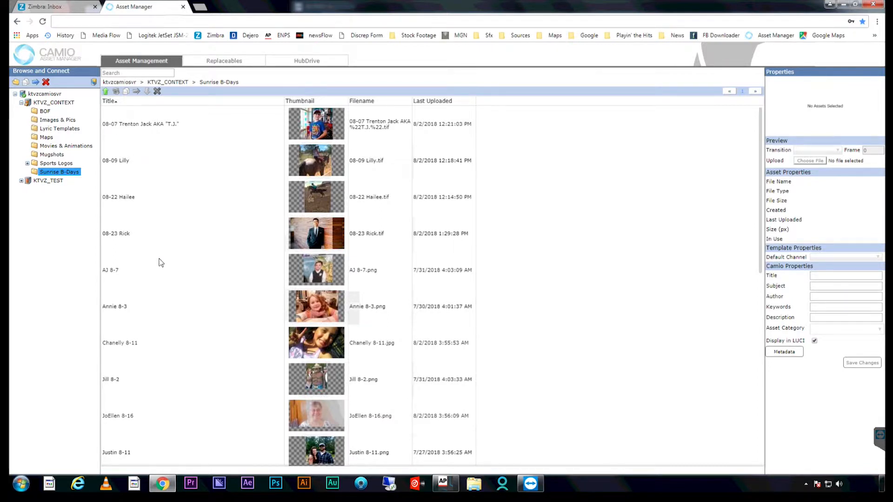
scroll(188, 283, "down", 3)
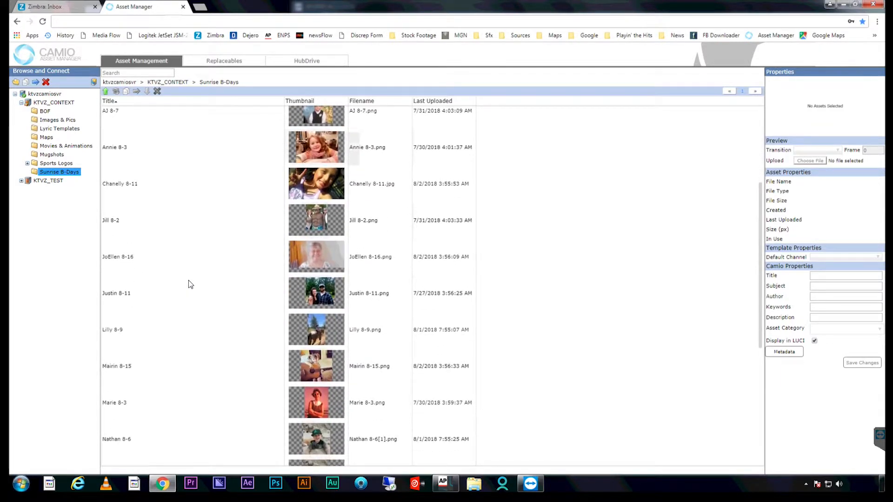
Step: In Zimbra, move the birthday e-mail into a new green folder named August 23, placed under August 2018
scroll(188, 283, "up", 3)
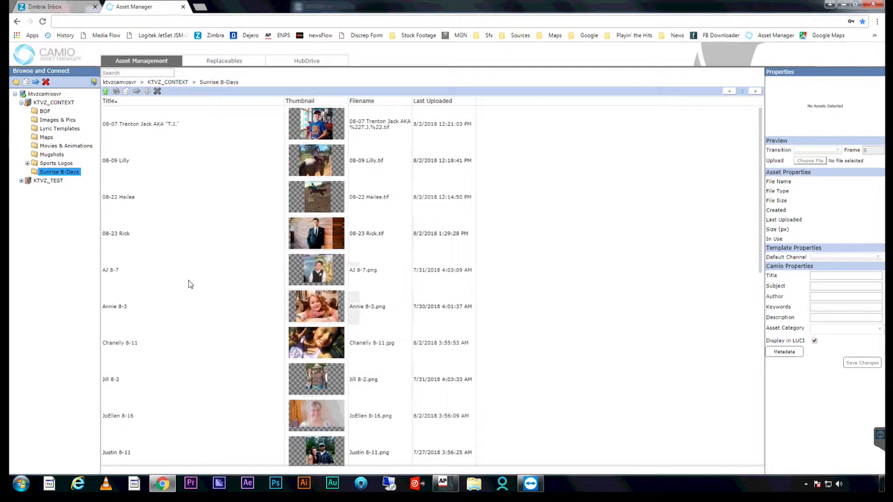
left_click(159, 73)
left_click(74, 6)
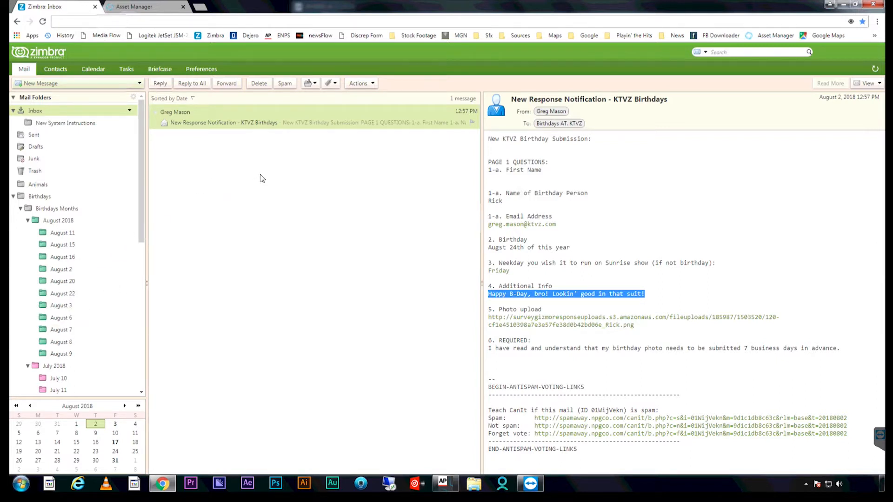
left_click(316, 85)
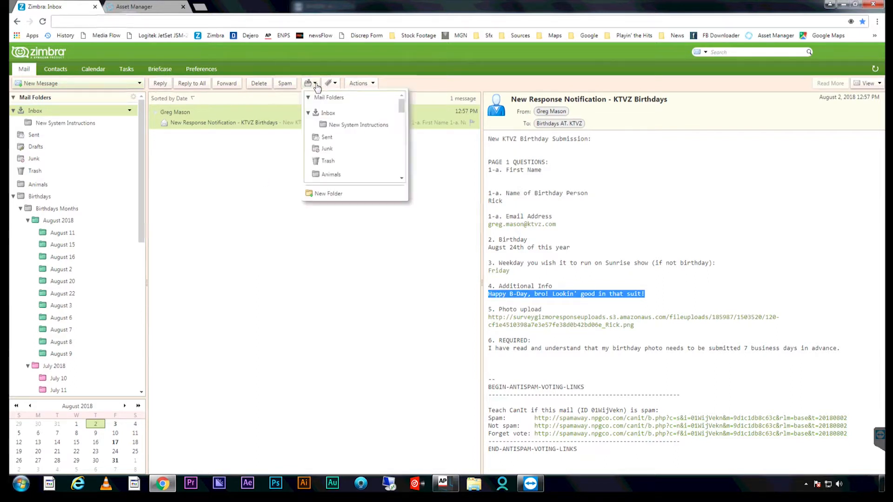
left_click(328, 194)
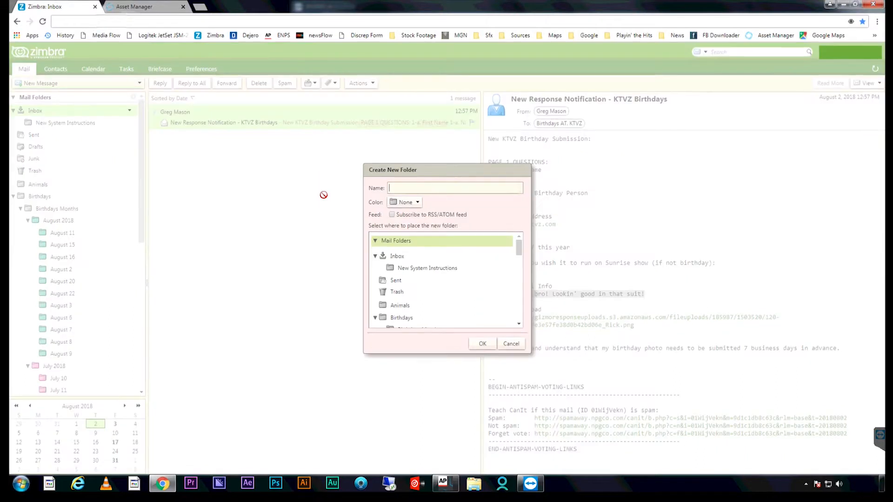
left_click_drag(519, 247, 517, 261)
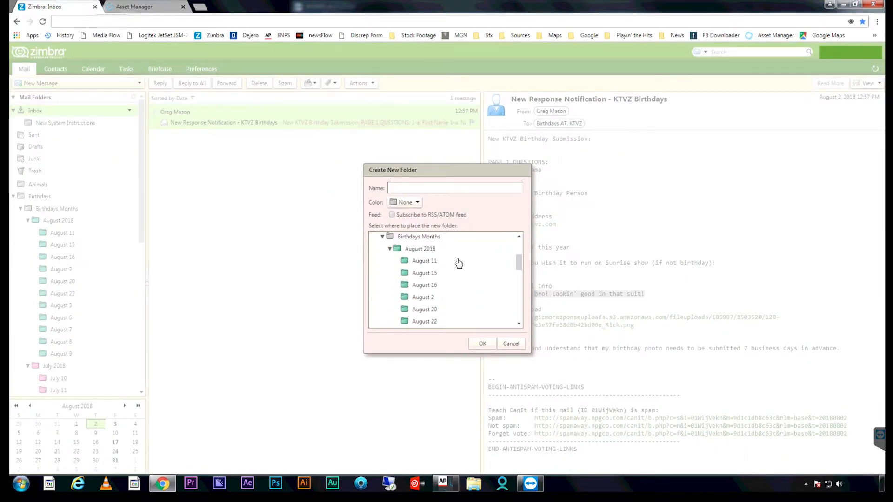
left_click(421, 250)
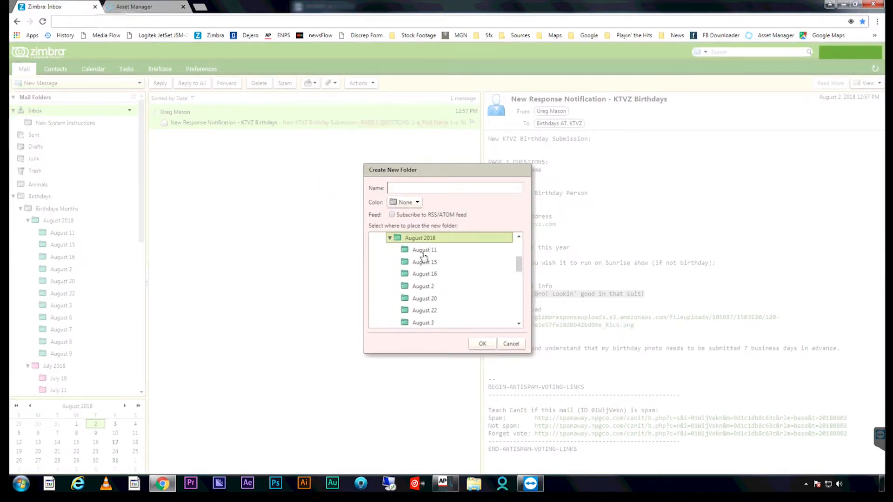
left_click(418, 202)
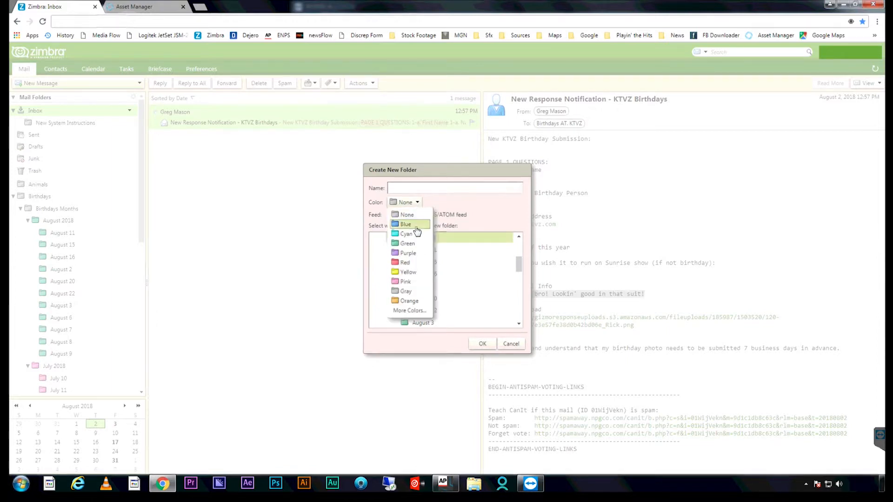
left_click(417, 246)
left_click(415, 189)
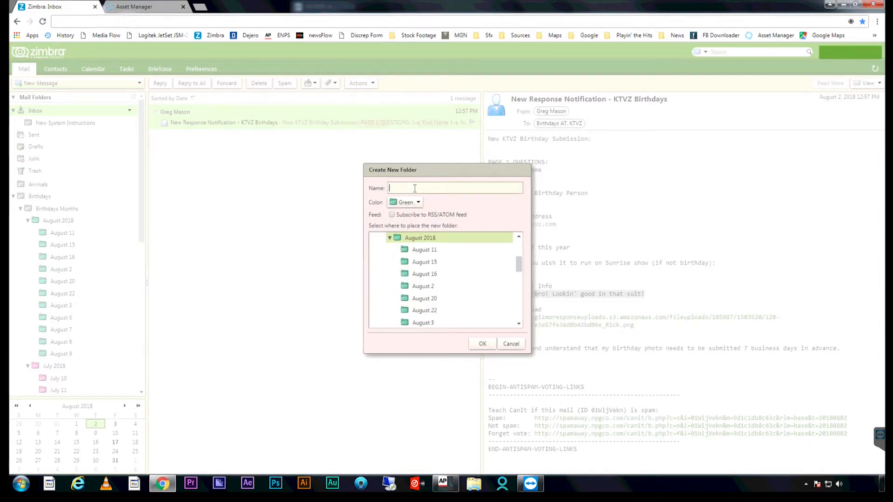
type("August 23")
left_click(482, 344)
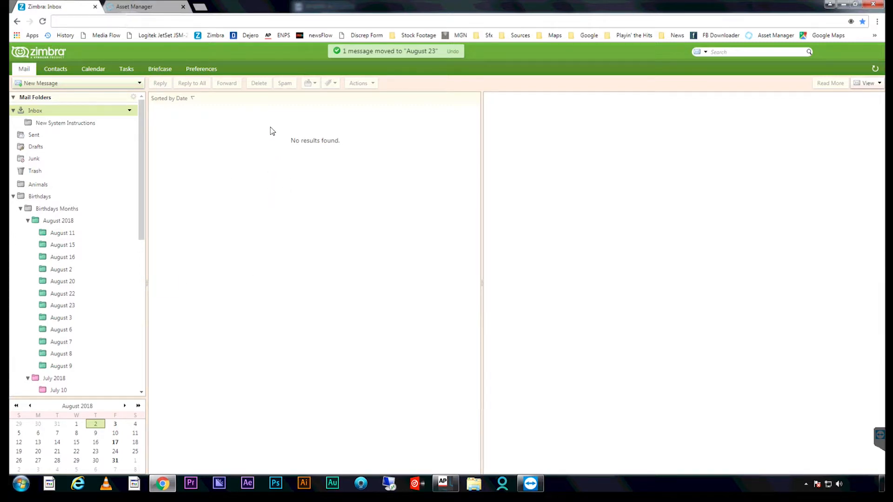
Step: Check the filed e-mail in the August 23 folder and the properties of the uploaded 08-23 picture in Camio Asset Manager
left_click(75, 306)
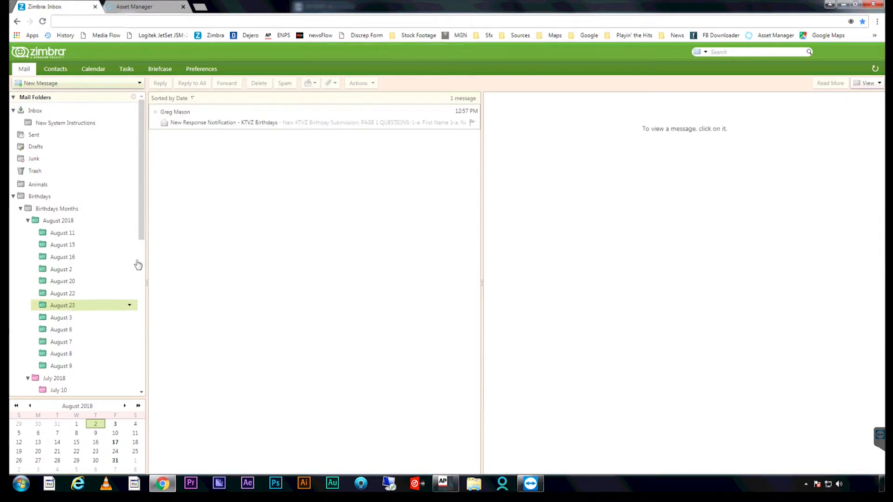
left_click(283, 125)
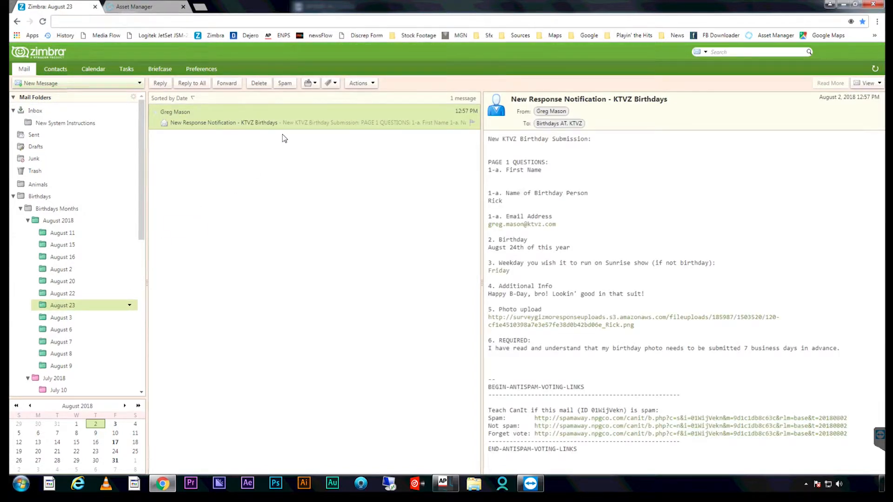
left_click(159, 10)
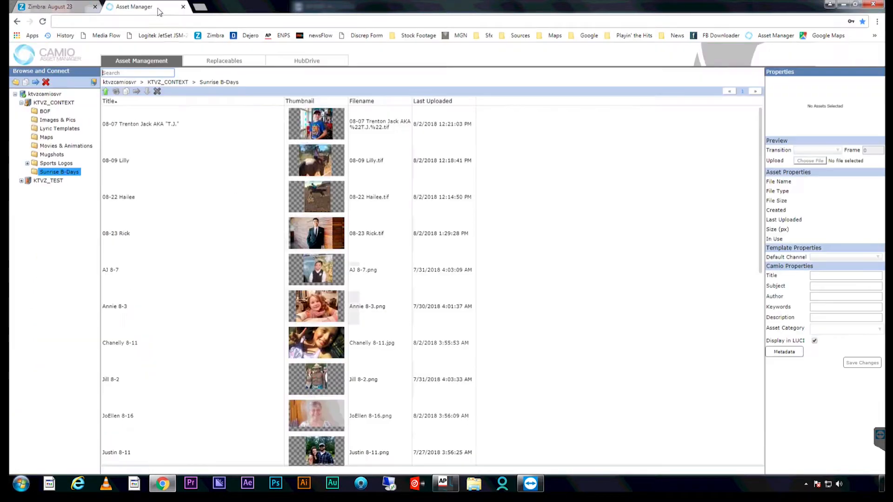
left_click(181, 241)
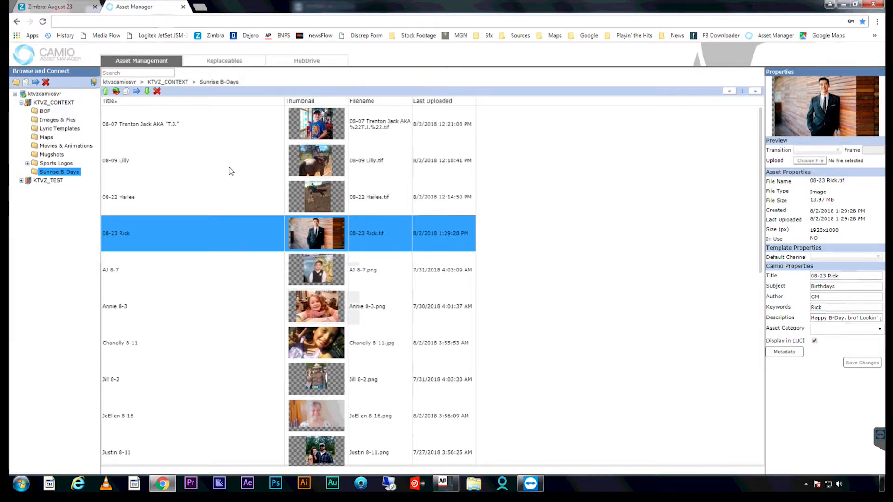
Step: Open the SR Birthdays 2018 (Do Not Delete) folder, inspect its first photos and move the 08-23 TIFF from the desktop into it
left_click(844, 6)
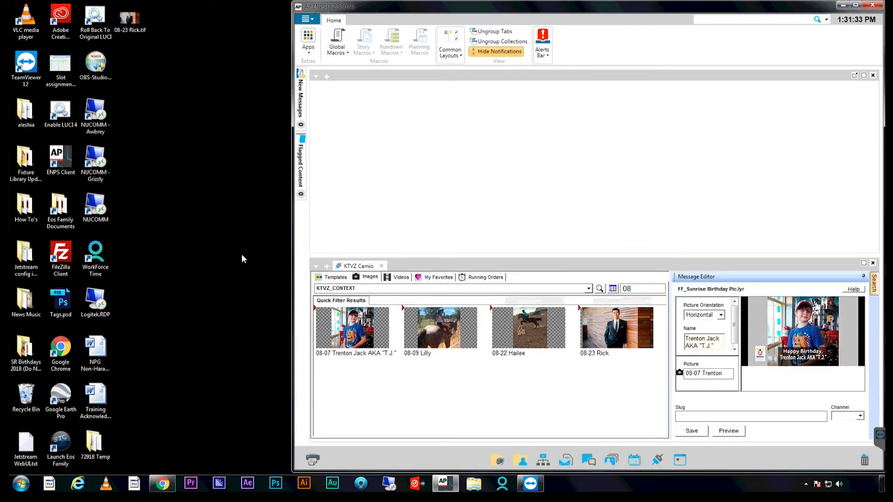
double_click(24, 354)
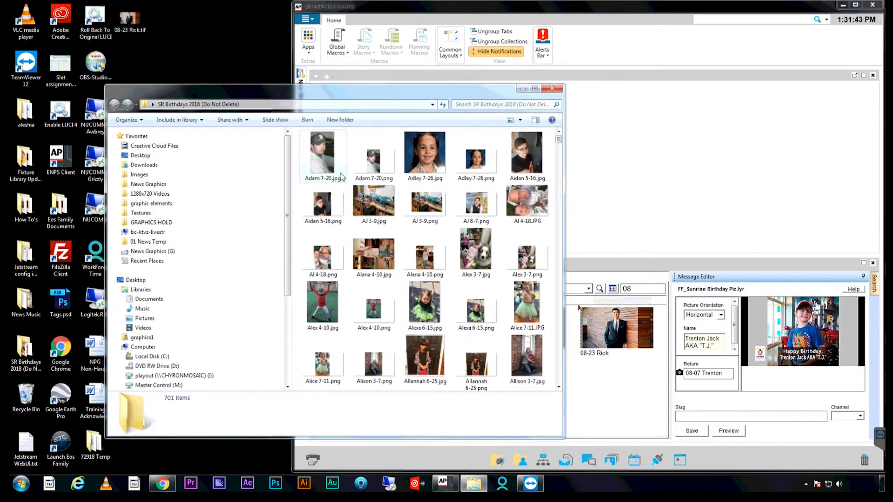
left_click(326, 174)
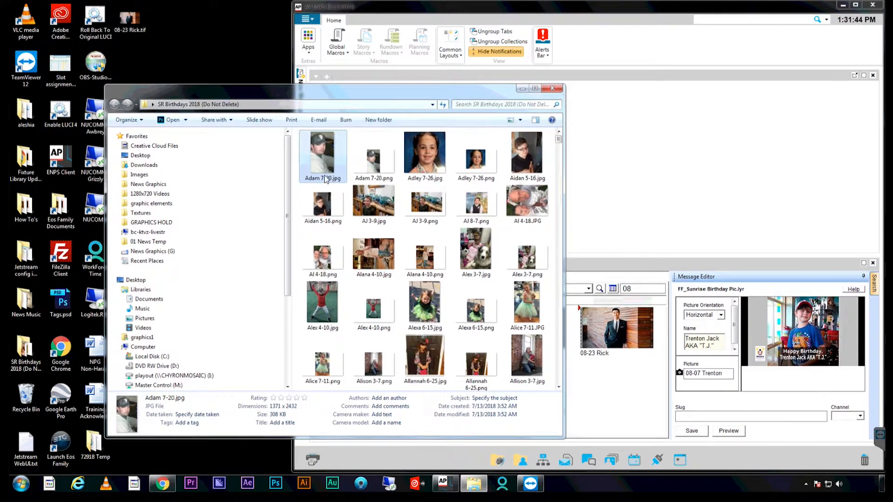
left_click(374, 170)
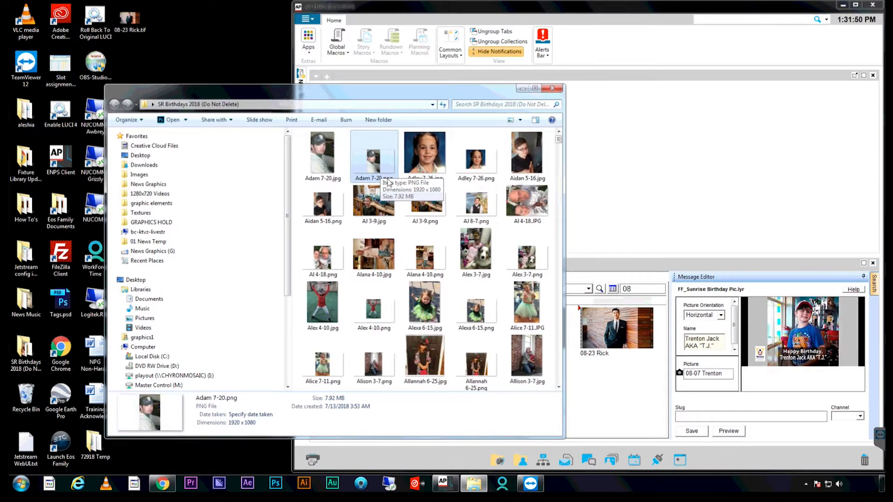
left_click_drag(129, 25, 405, 238)
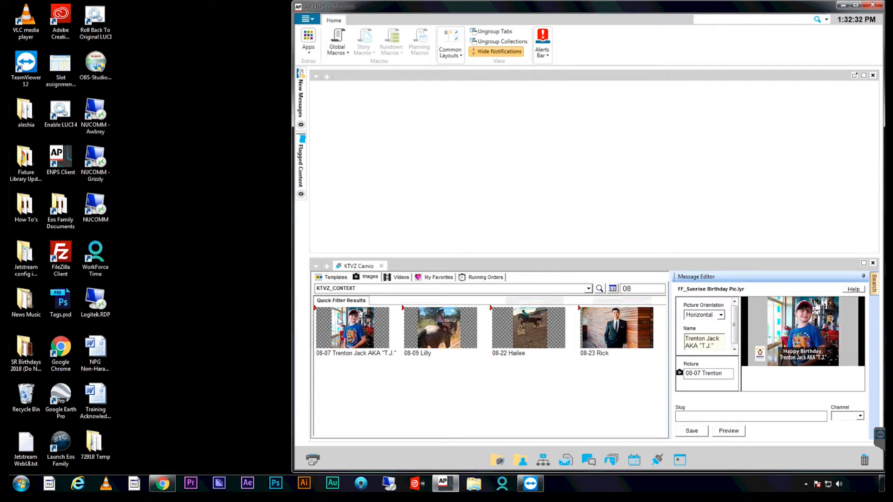
Step: Widen the ENPS window and start a new rundown based on the 6am Sunrise template
left_click_drag(294, 308, 170, 308)
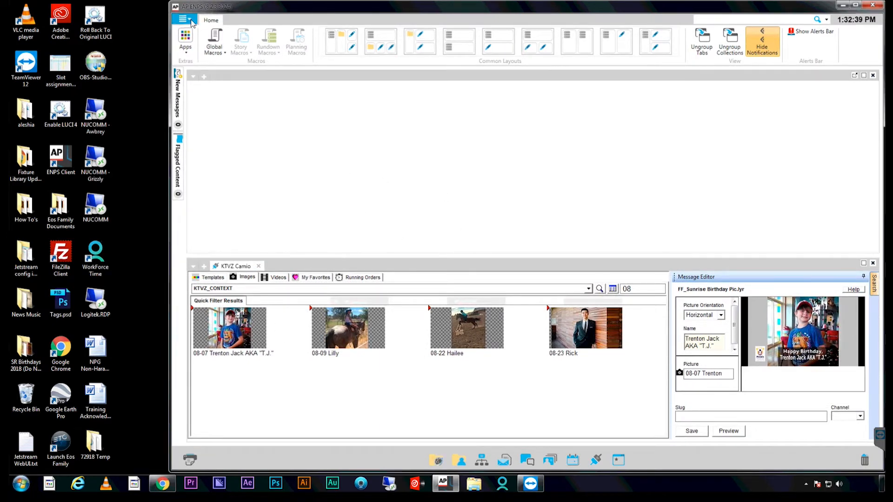
left_click(186, 19)
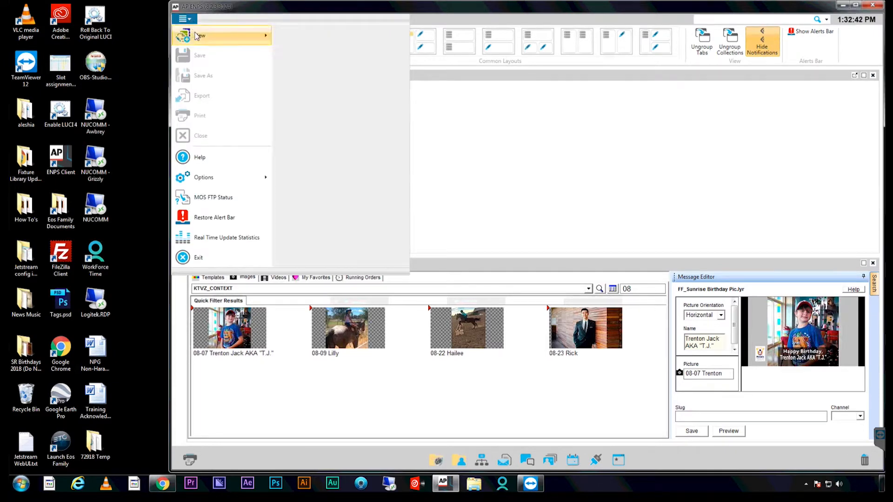
mouse_move(242, 35)
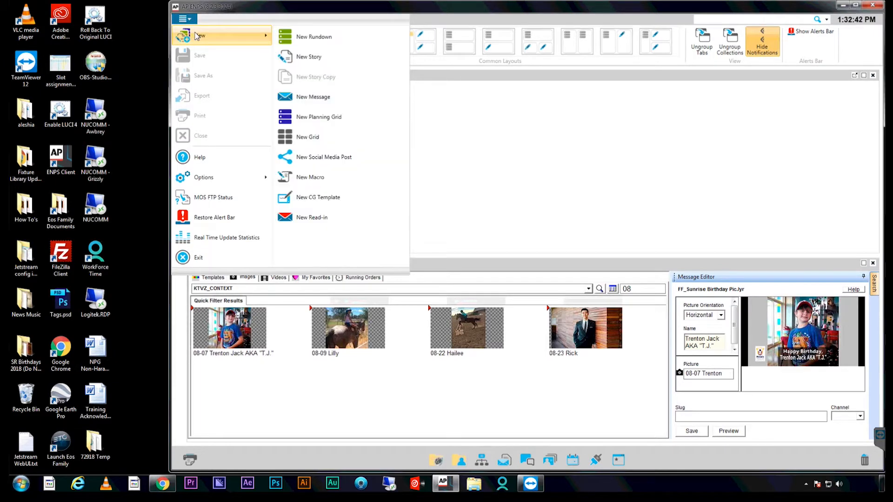
left_click(327, 39)
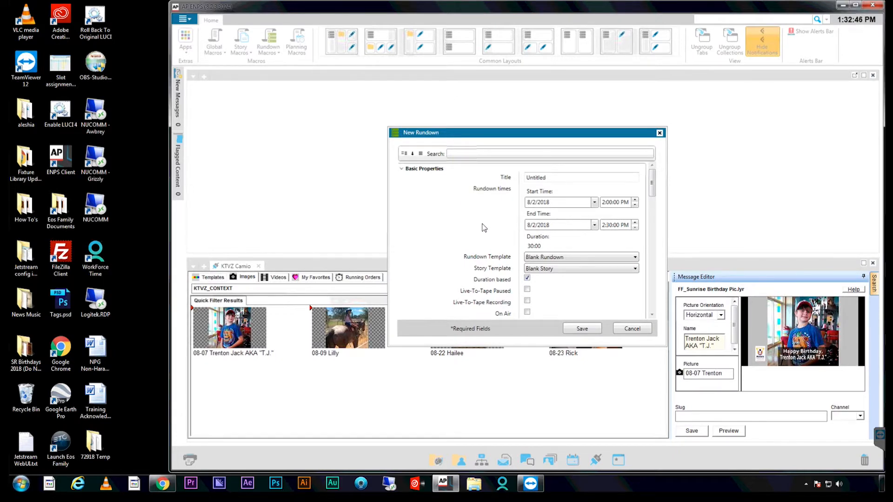
left_click(598, 256)
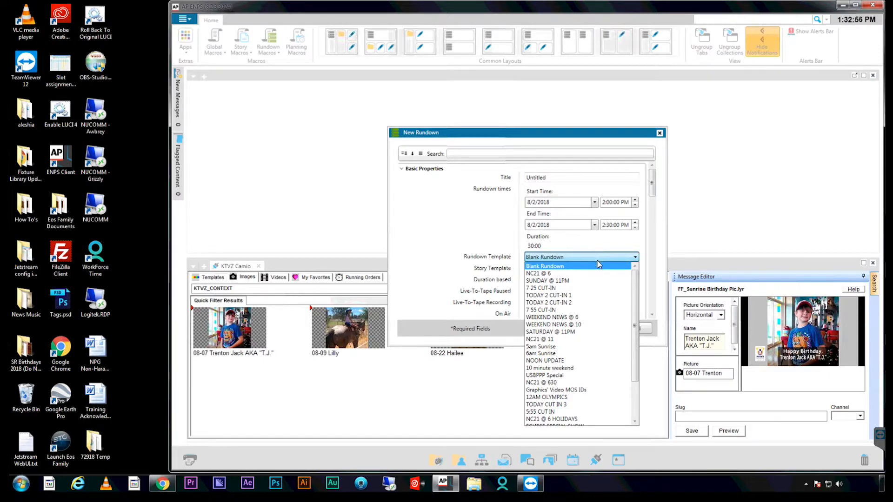
left_click(572, 354)
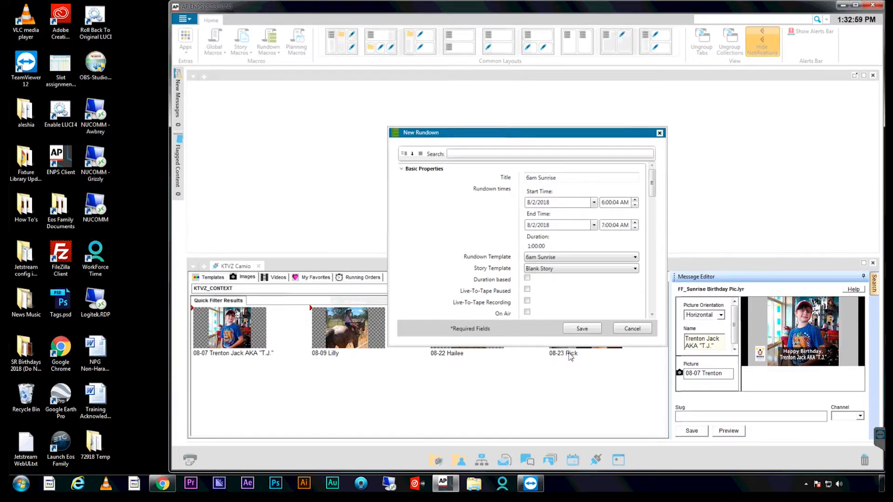
Step: Title the new rundown 6am Sunrise_GM TEST and save it
left_click(571, 177)
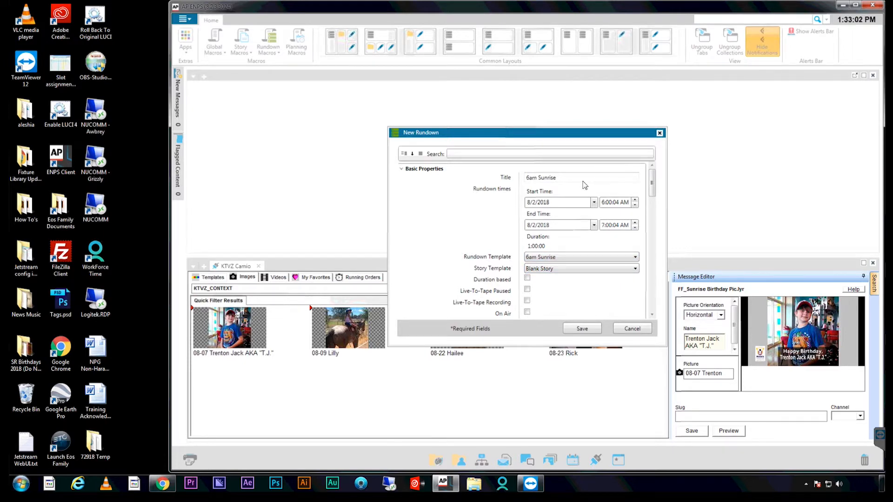
type("_TEST")
key("BackSpace")
key("BackSpace")
key("BackSpace")
key("BackSpace")
type("GM TEST")
left_click(592, 328)
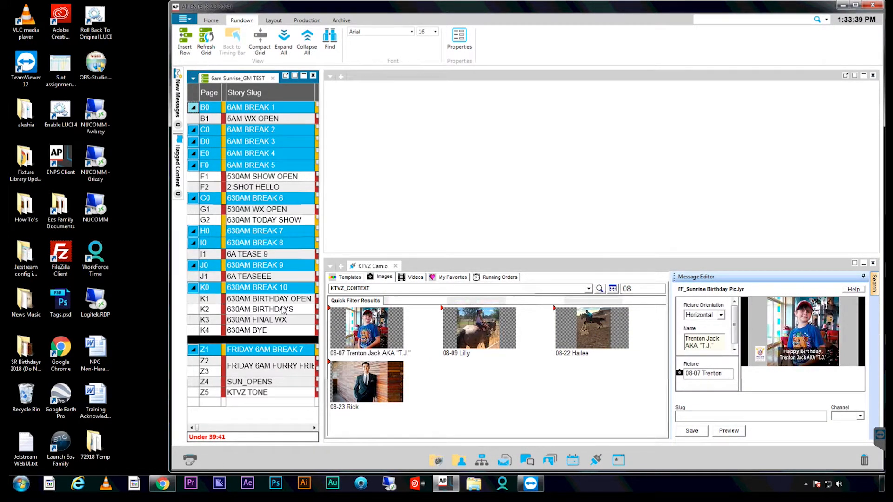
Step: View and close the 630AM BIRTHDAY OPEN story, and open the 630AM BIRTHDAYS story for editing
double_click(254, 301)
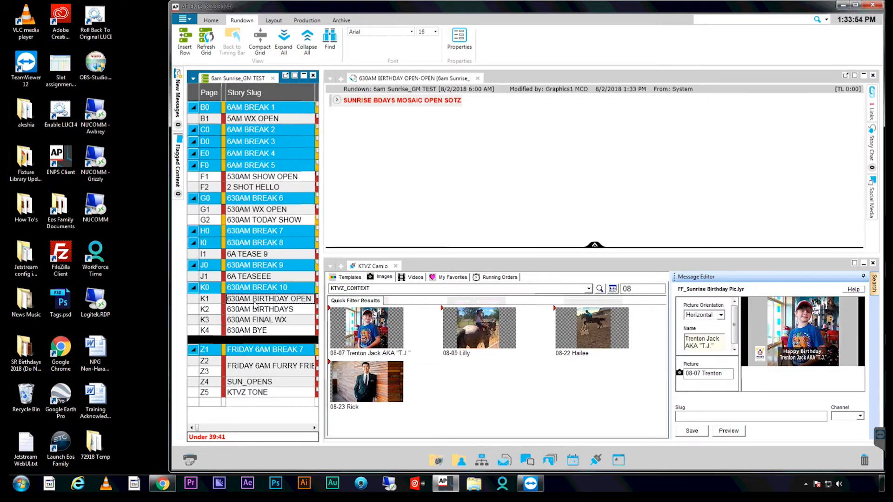
left_click(477, 78)
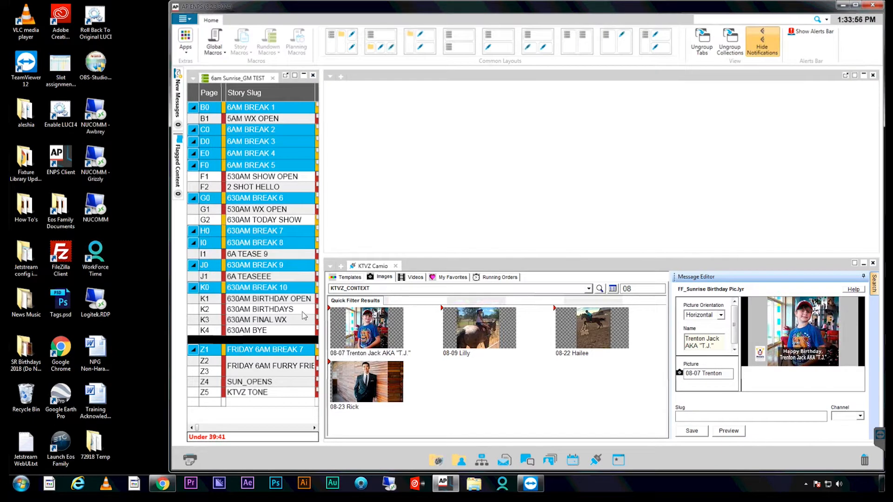
double_click(296, 311)
left_click(463, 219)
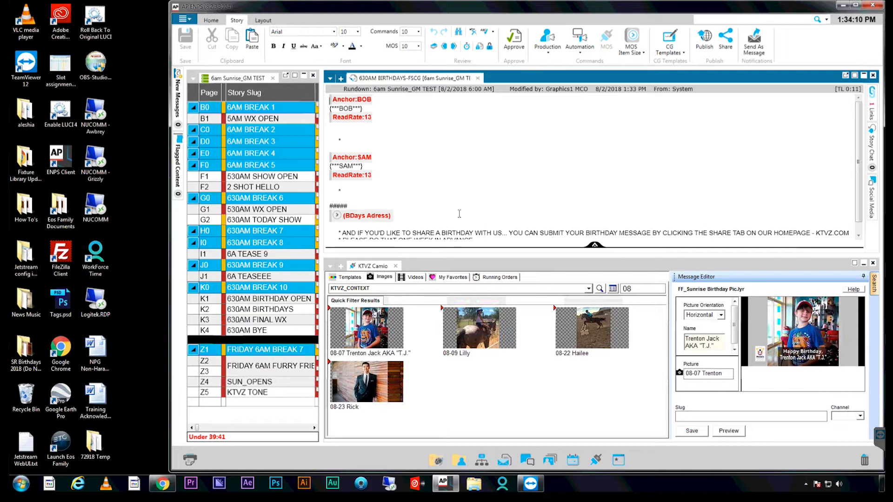
Step: Load the FF_Sunrise Birthday Pic template and fill its Picture field with the 08-23 image
left_click(352, 277)
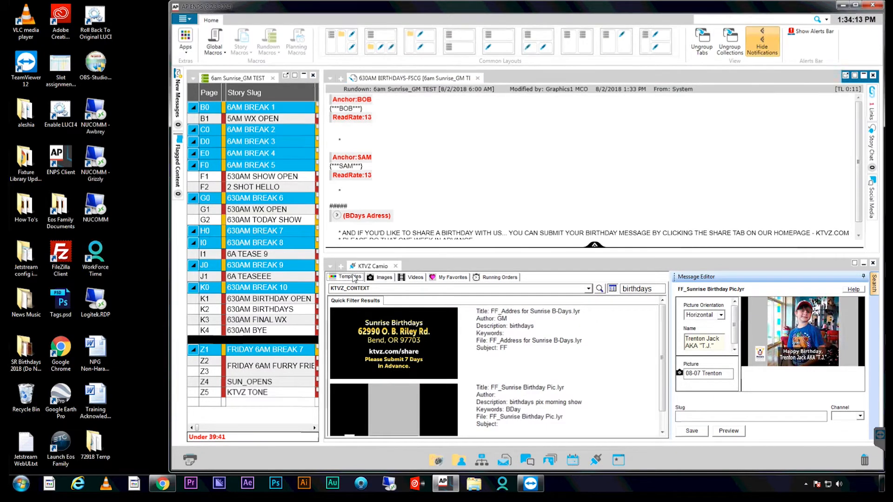
left_click(465, 408)
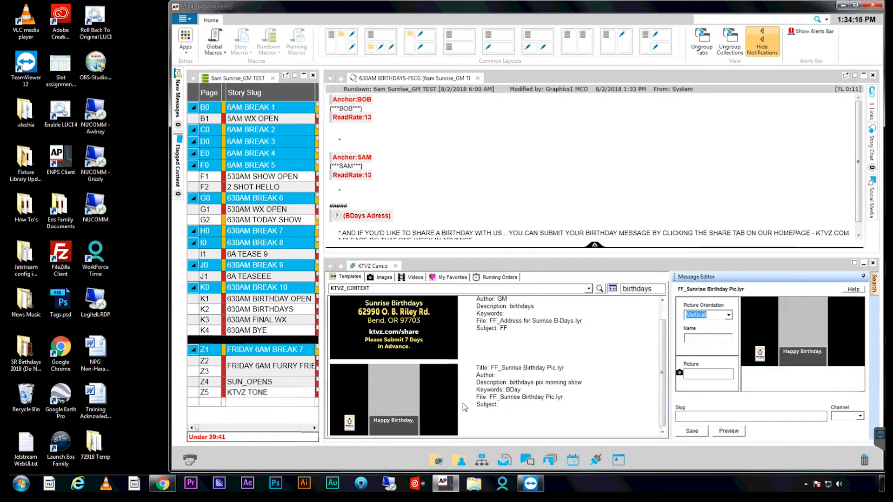
left_click(383, 277)
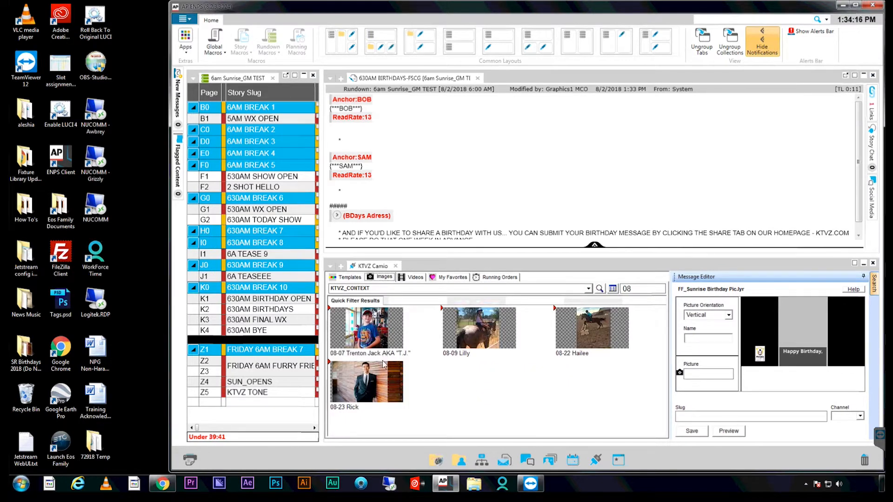
left_click(383, 377)
left_click_drag(375, 376, 719, 374)
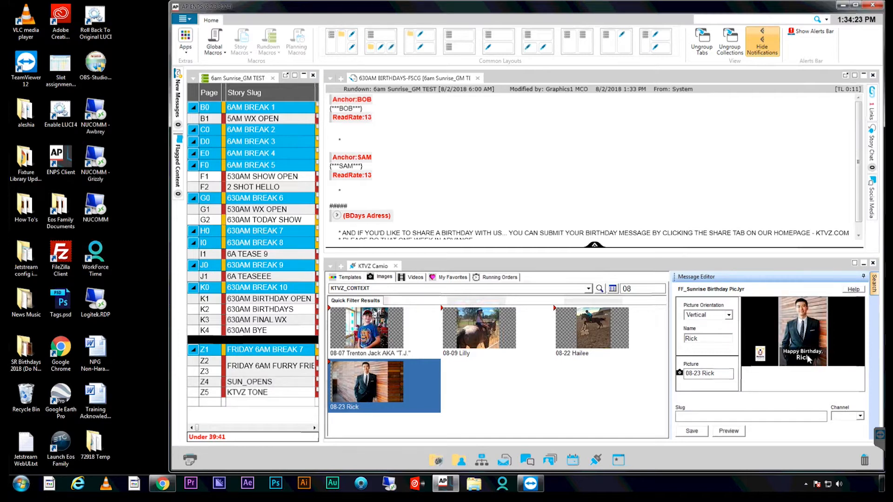
Step: Check the Picture Orientation choices, keep Vertical and open a large preview of the birthday graphic
left_click(730, 316)
left_click(730, 317)
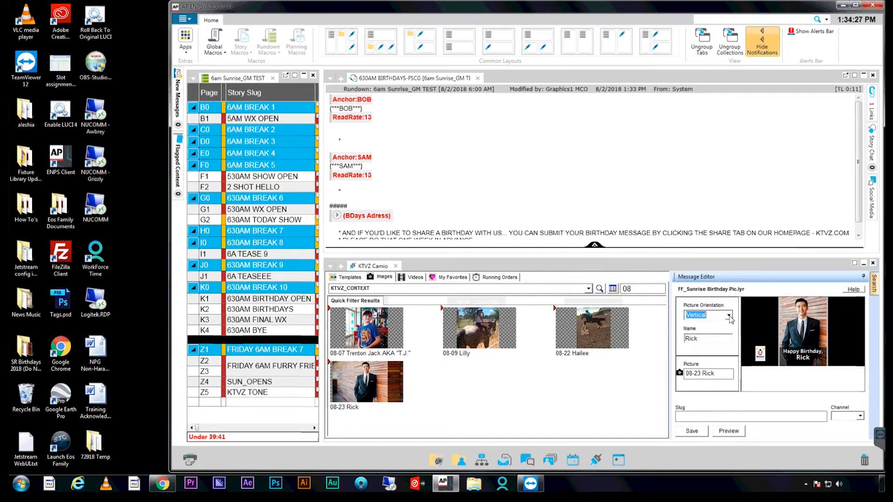
double_click(805, 334)
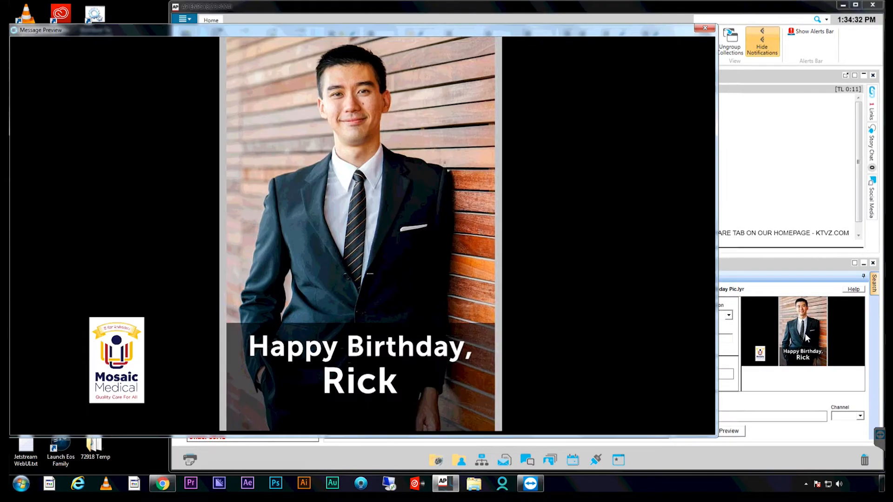
Step: Set the graphic's Picture Orientation to Horizontal and view the large preview, closing it when finished
left_click(705, 28)
left_click(728, 315)
left_click(711, 321)
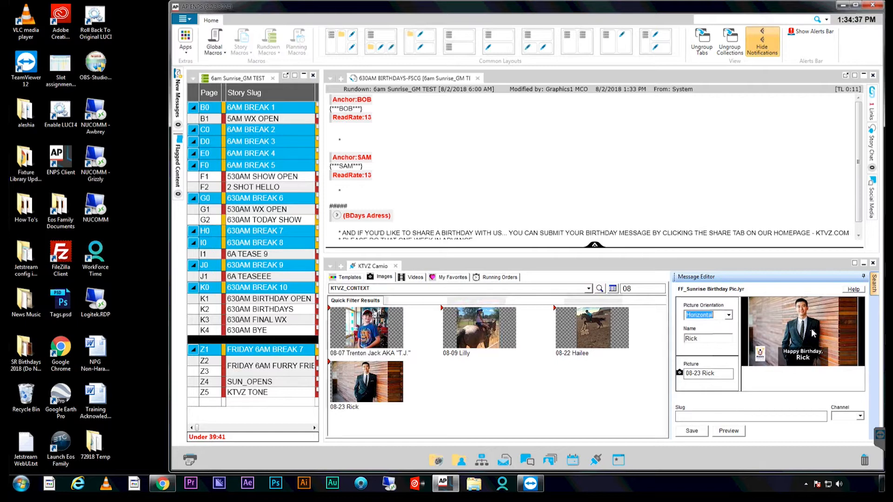
left_click(729, 431)
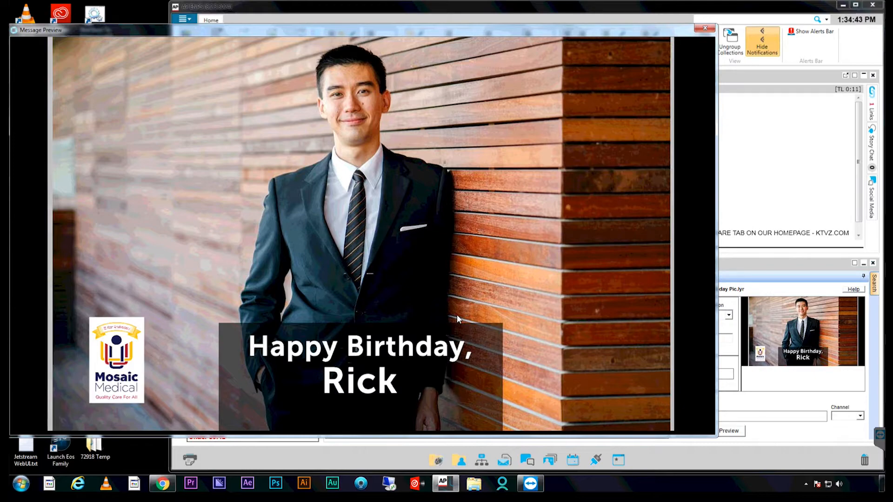
left_click(704, 28)
Step: Set the Picture Orientation back to Vertical and check the large preview of the birthday graphic before closing it
left_click(729, 315)
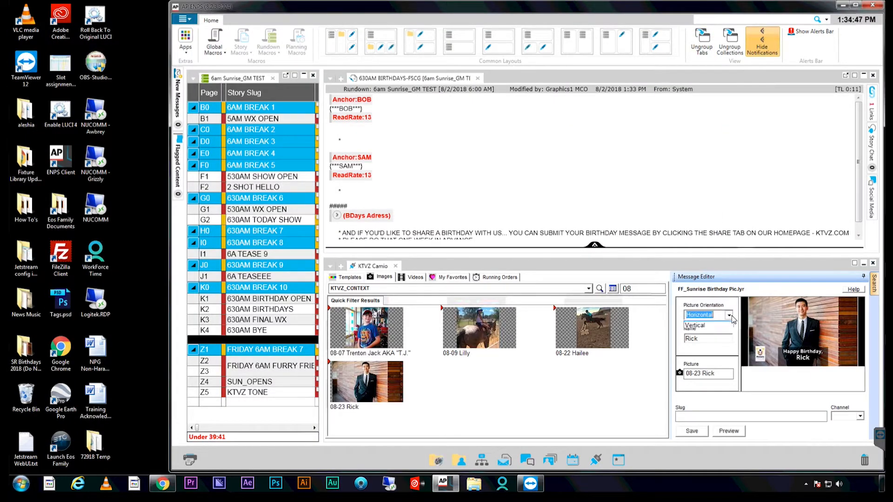
left_click(717, 333)
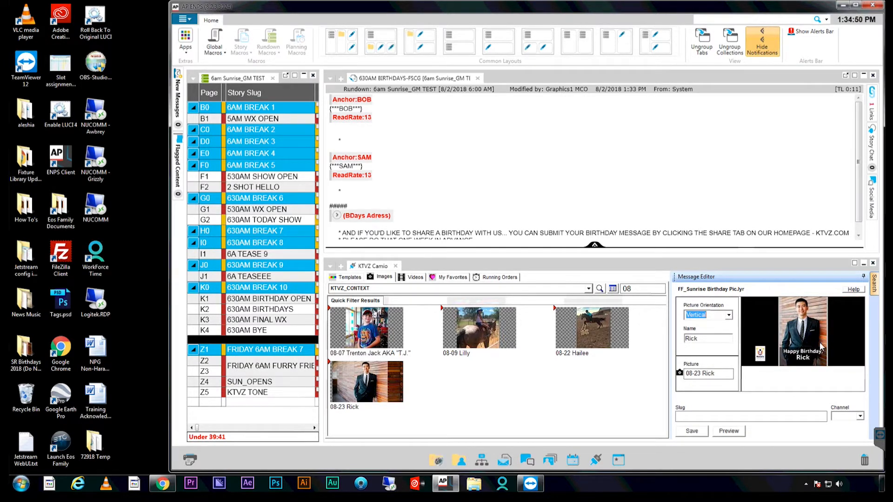
double_click(819, 345)
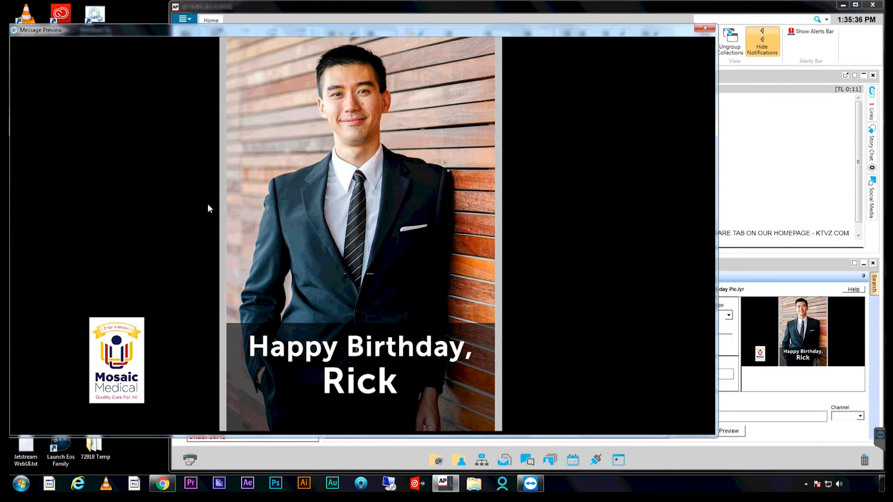
left_click(705, 28)
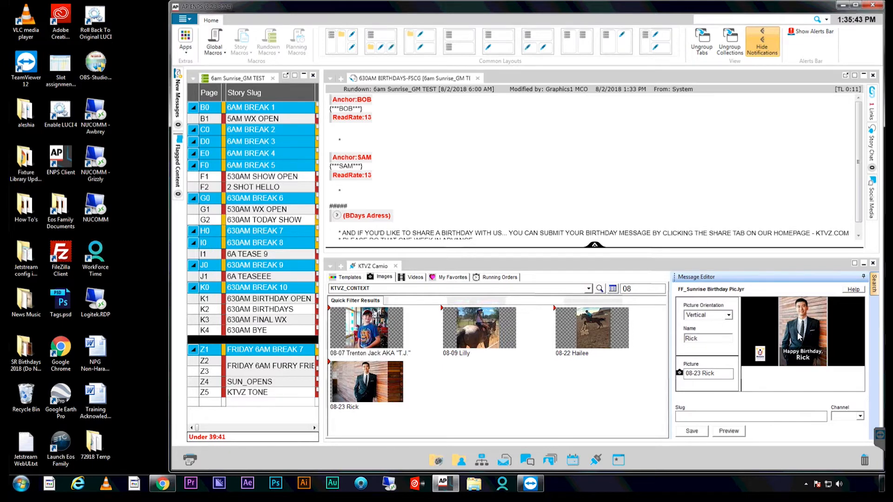
Step: Insert the vertical birthday graphic into the story below BOB's script bullet and add a line break after it
left_click_drag(808, 331, 346, 146)
left_click(358, 140)
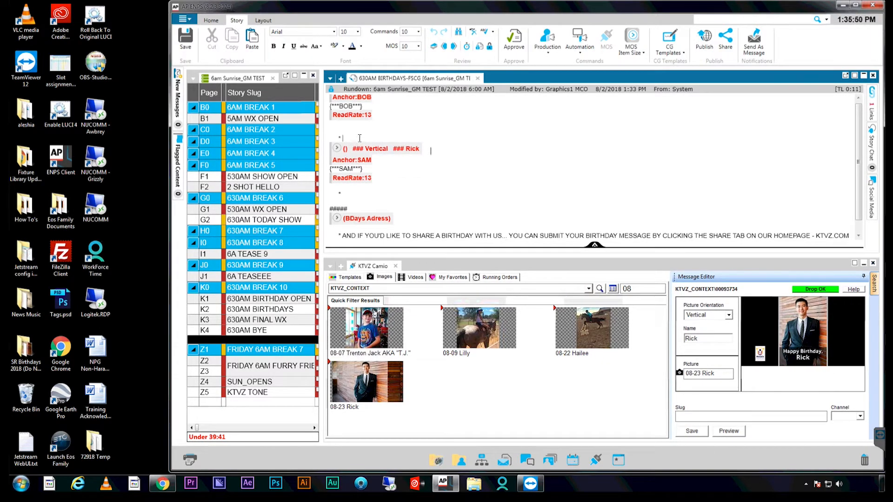
left_click(435, 153)
key("Return")
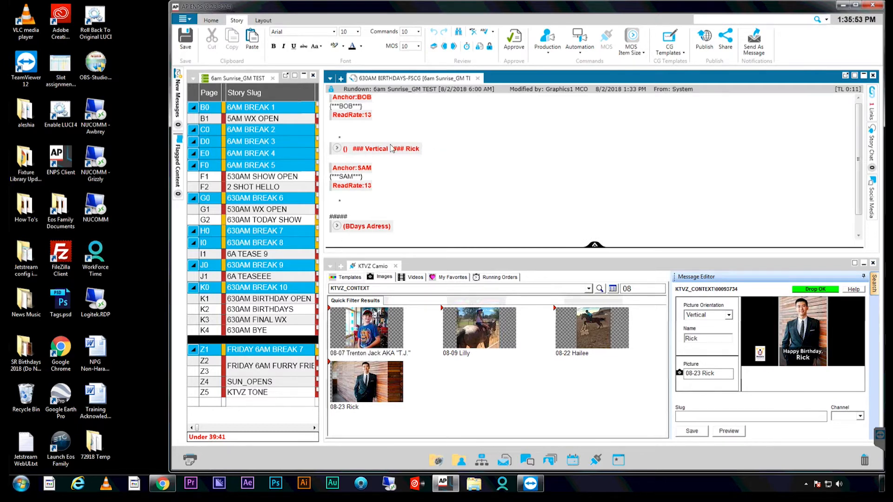
Step: Cut the birthday graphic's marker from below BOB's script bullet
left_click(368, 147)
mouse_move(367, 147)
left_mouse_down()
mouse_move(358, 128)
mouse_move(351, 136)
mouse_move(358, 151)
left_mouse_up()
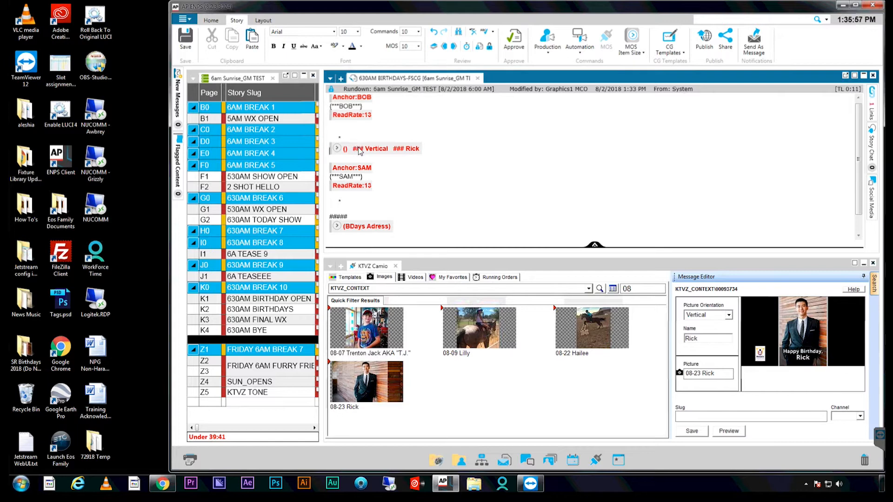
left_click(359, 149)
right_click(359, 148)
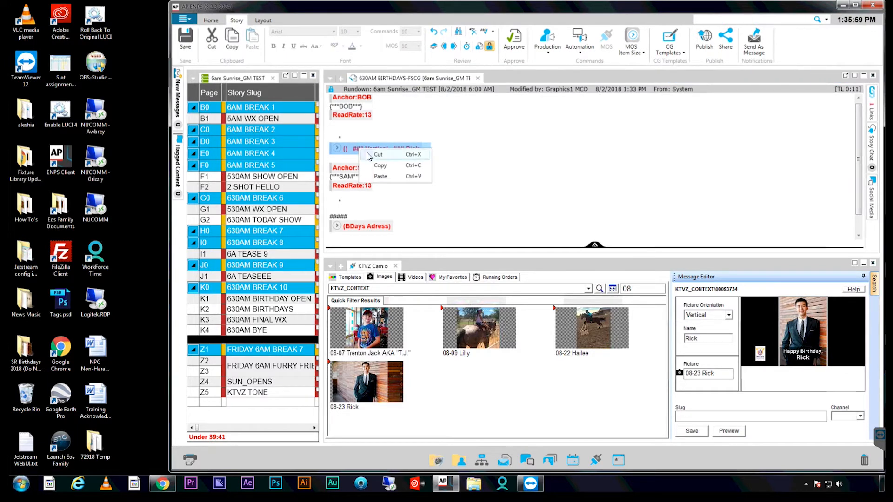
left_click(384, 155)
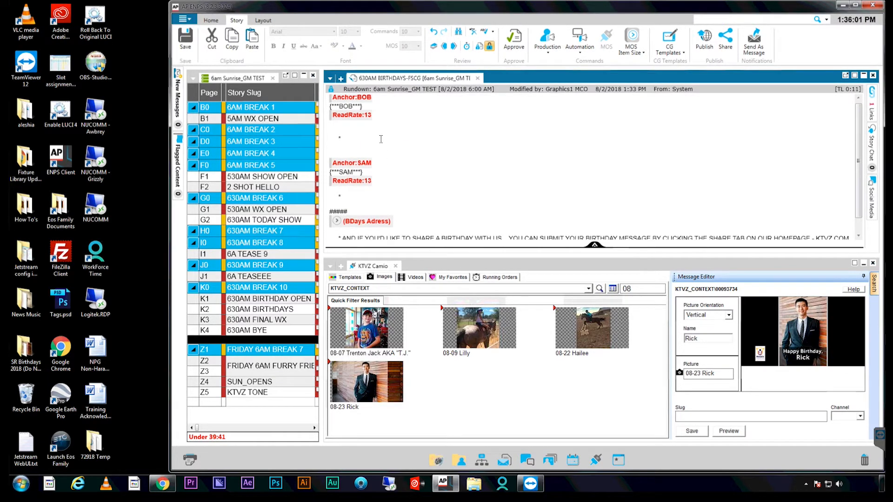
Step: Add two blank lines above BOB's script bullet and insert the birthday graphic there
left_click(349, 129)
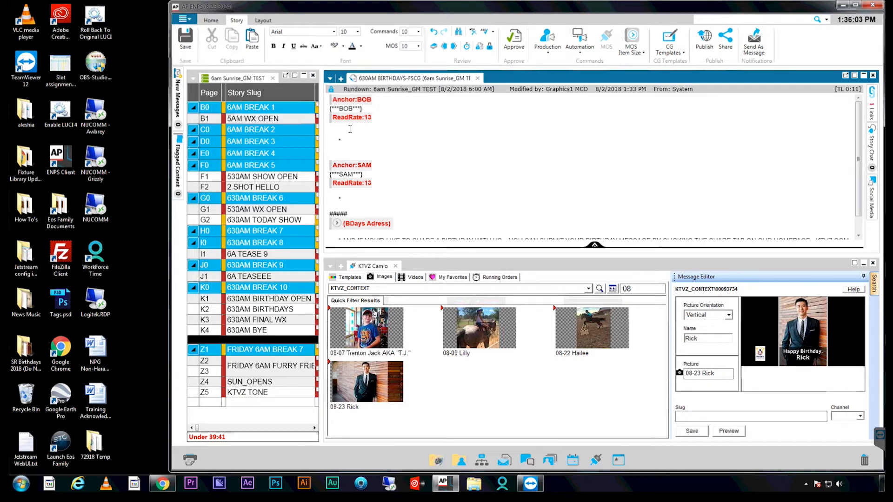
key("Up")
key("Up")
key("Up")
key("Down")
key("Down")
key("Down")
key("Down")
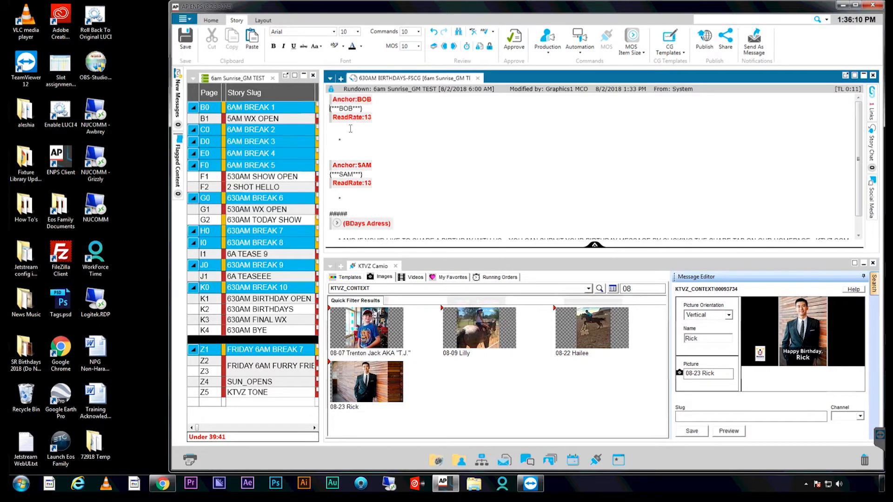
key("Return")
key("Return")
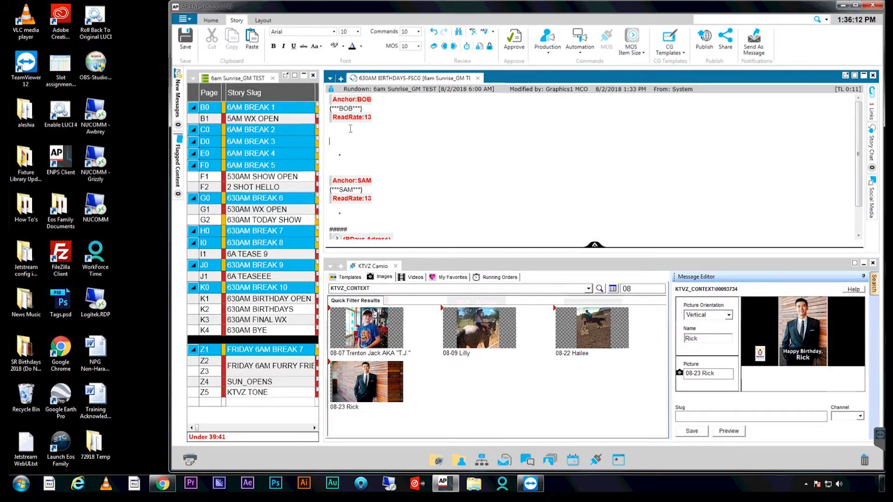
left_click_drag(814, 326, 339, 144)
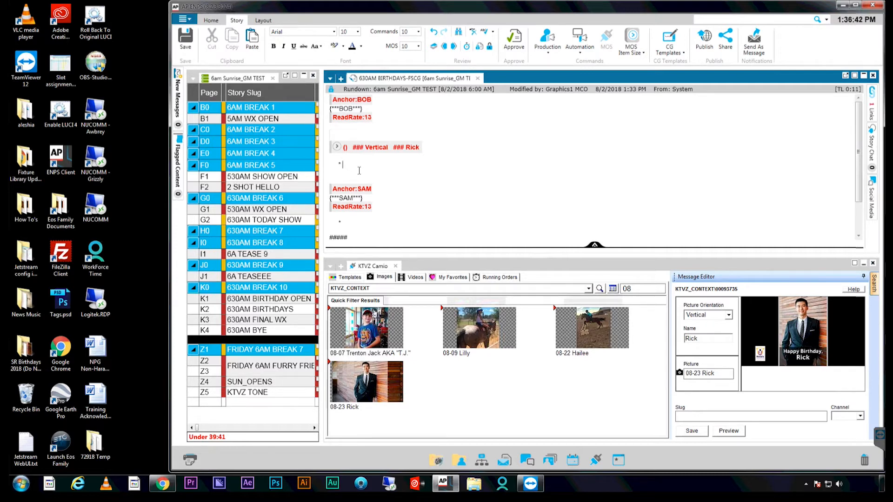
Step: Show the images with their details in the KTVZ Camio list and widen the window to make them readable
left_click(376, 377)
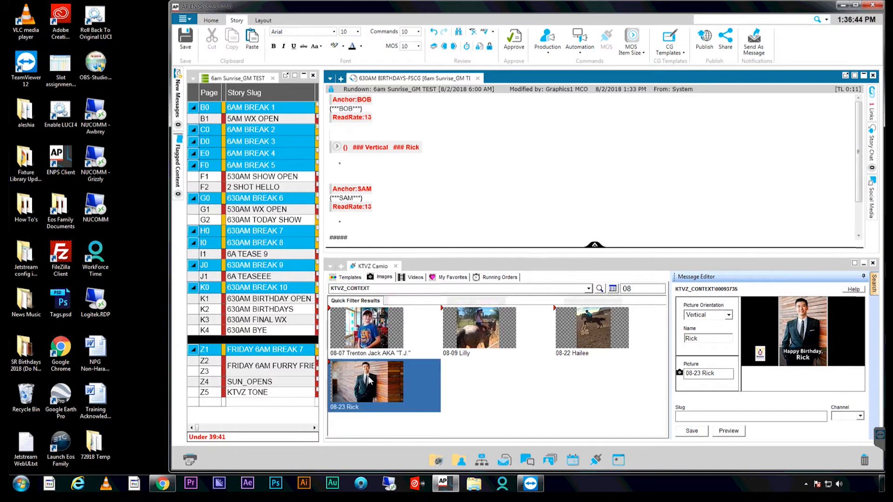
left_click(613, 289)
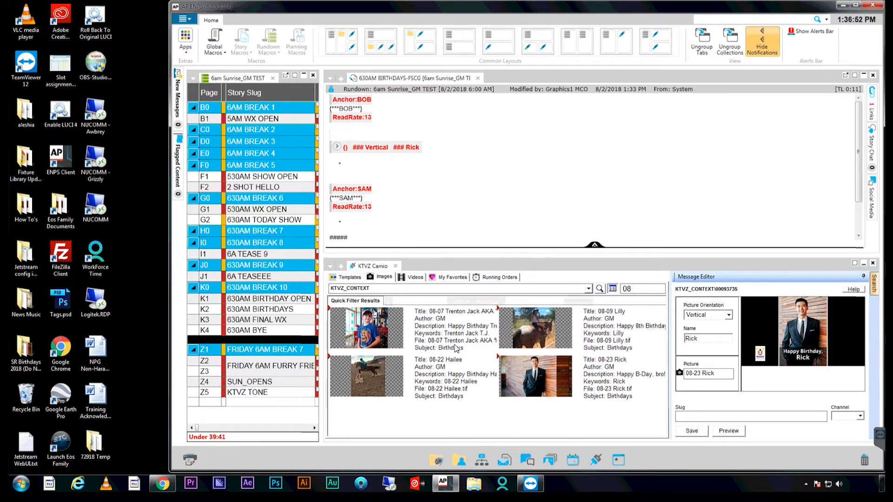
left_click_drag(170, 337, 10, 337)
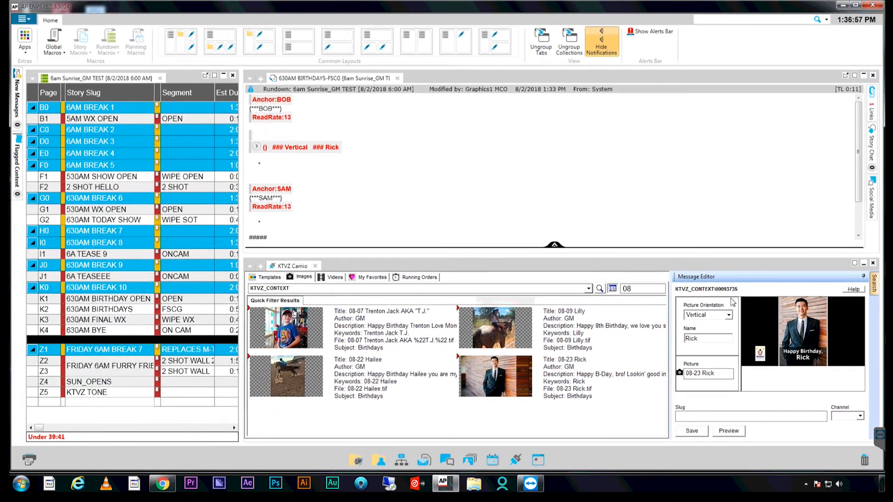
Step: Search the KTVZ_CONTEXT images for the birthday person's first name and enlarge the results to 150%
key("BackSpace")
key("BackSpace")
type("rick")
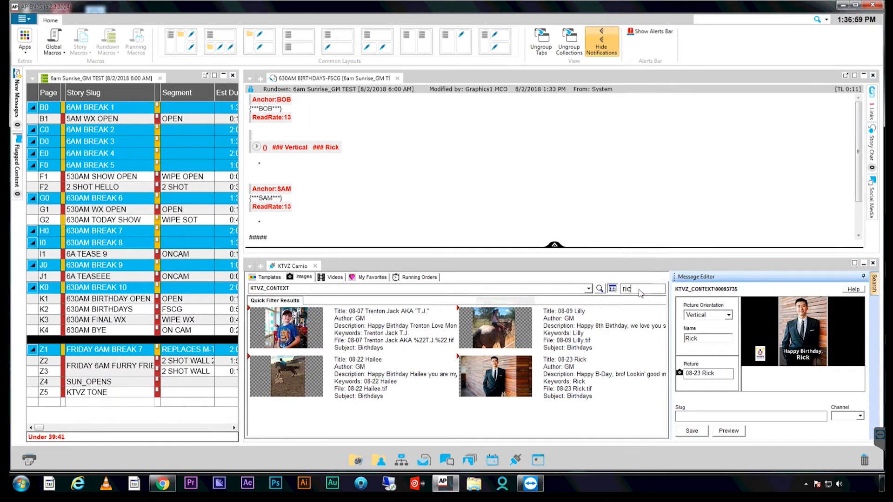
key("Return")
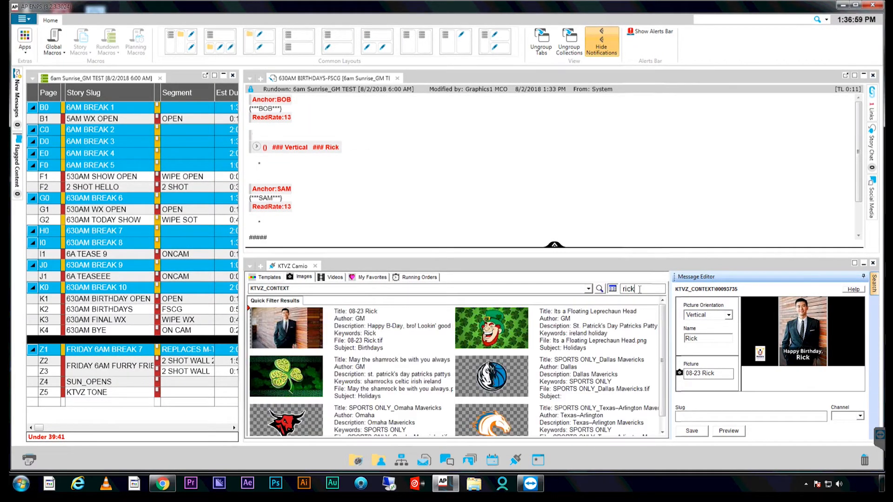
left_click(388, 328)
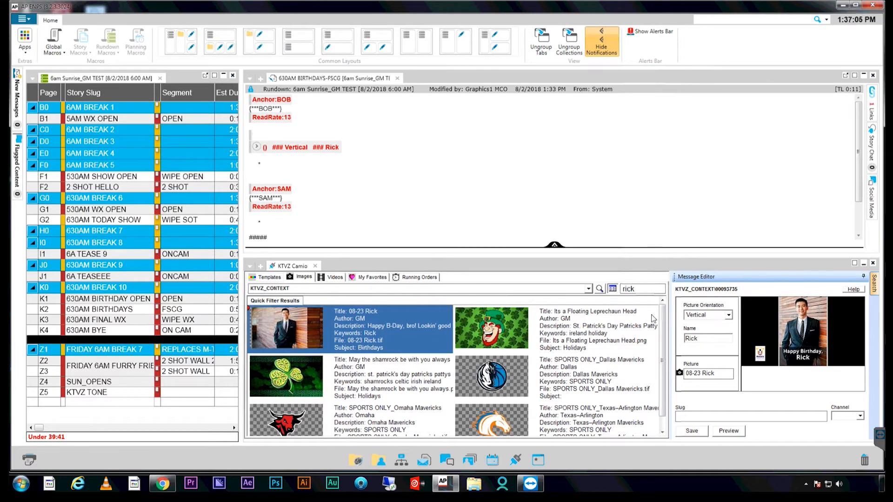
left_click(600, 289)
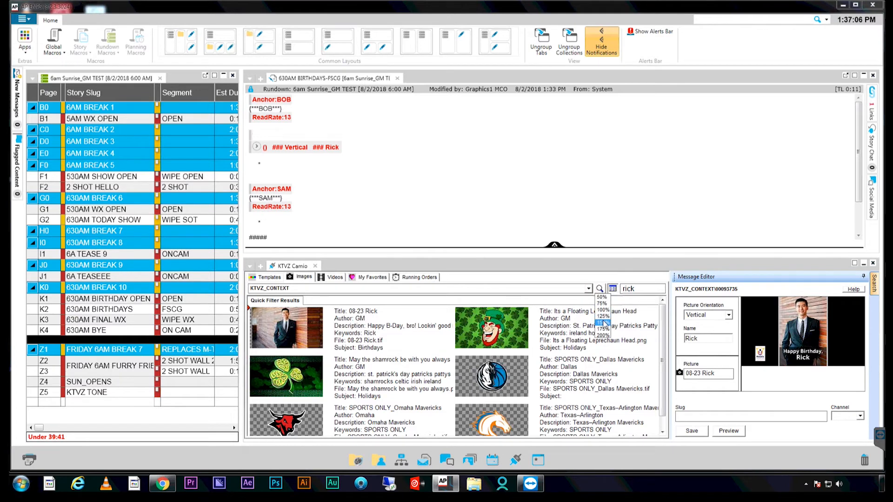
left_click(603, 323)
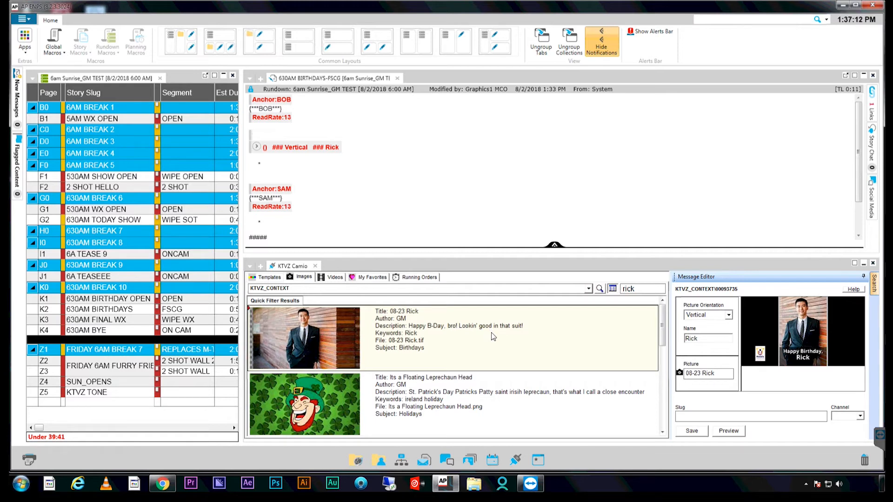
Step: Enter "HAPPY B-DAY, BRO! LOOKIN' GOOD IN THAT SUIT!" at BOB's script bullet, and close the story, saving the changes
left_click(282, 169)
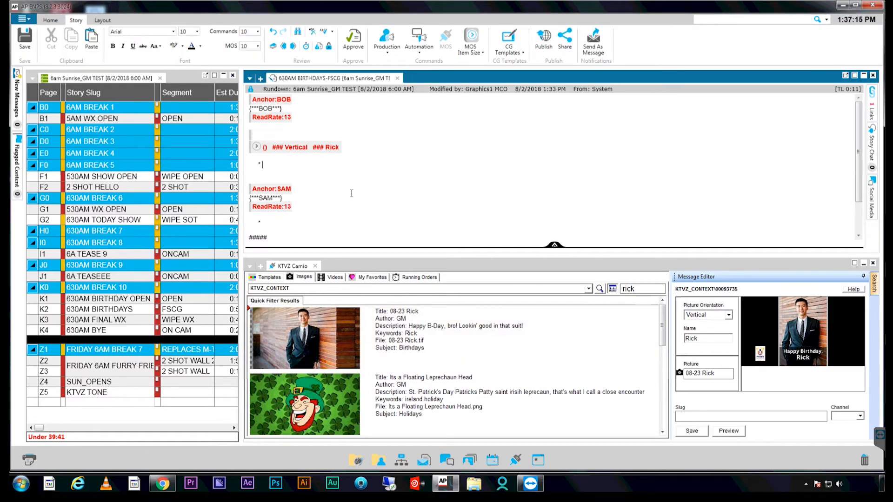
type("HAPPY B-DAY, BRO! LOOKIN' GOOD IN THAT SUIT!")
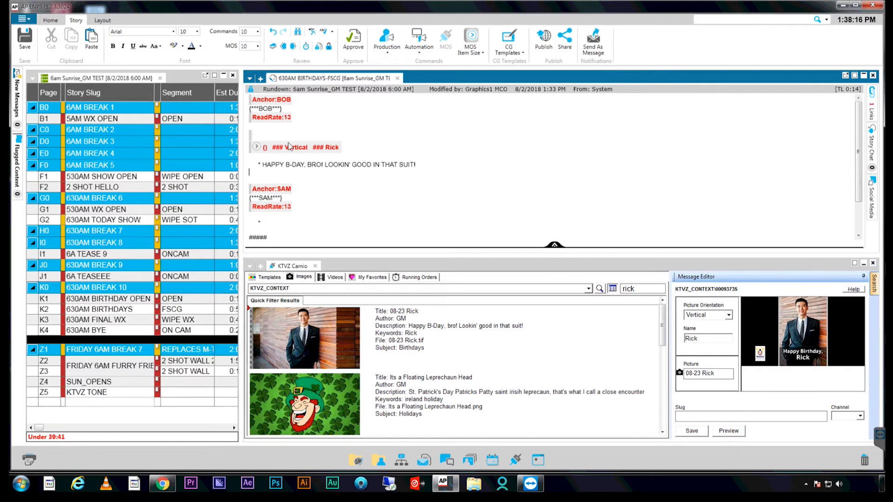
scroll(418, 165, "down", 2)
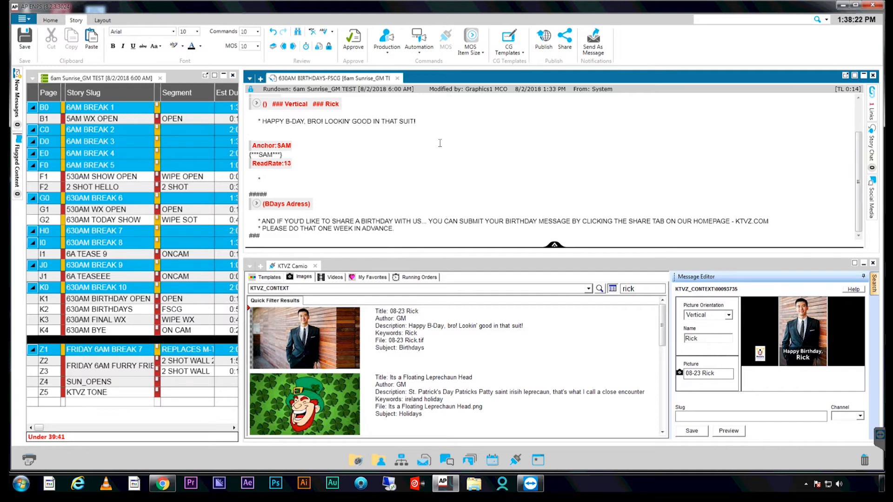
scroll(438, 139, "up", 2)
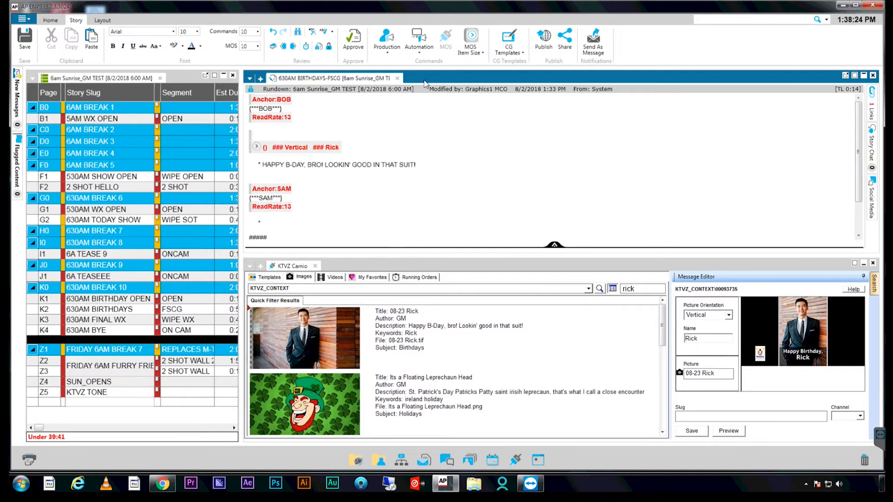
left_click(398, 78)
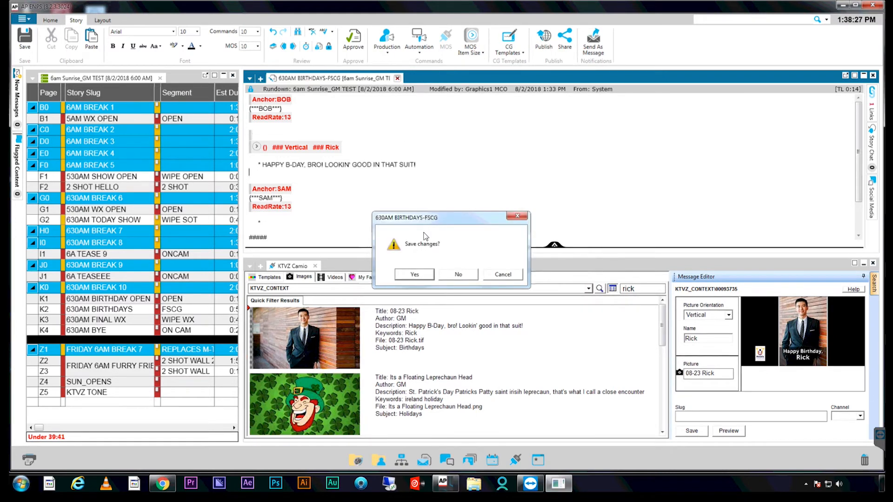
left_click(421, 275)
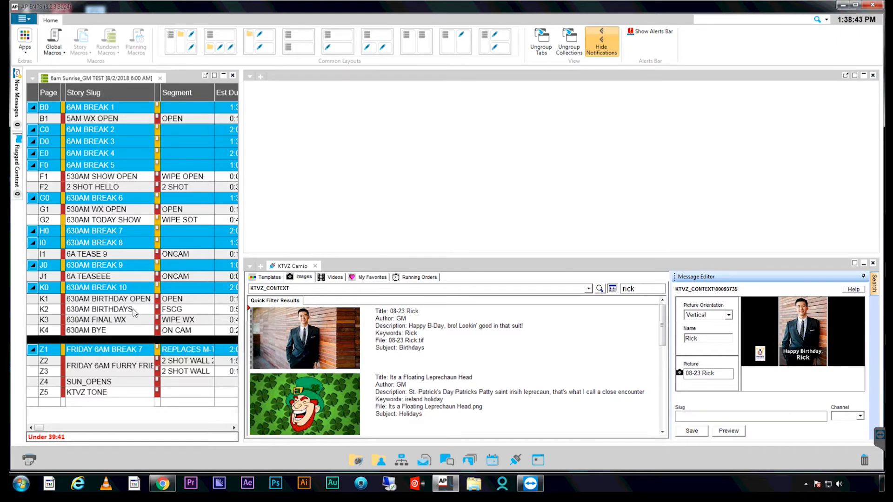
Step: Open the 6am Sunrise_GM TEST rundown's properties and set the start date to 8/3/2018
left_click(186, 74)
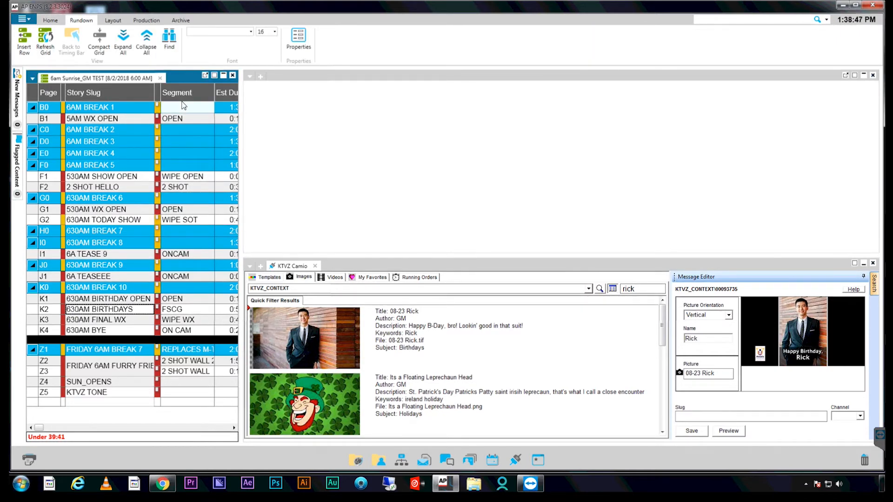
left_click(300, 41)
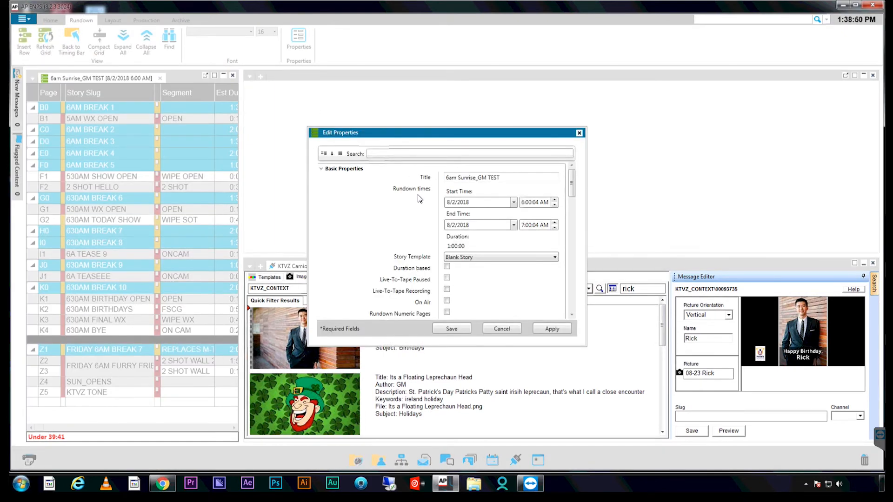
left_click(453, 202)
key("BackSpace")
type("3")
key("Tab")
Step: Set the rundown's end date to 8/3/2018, apply the change and save the properties
left_click(454, 225)
key("BackSpace")
type("3")
key("Tab")
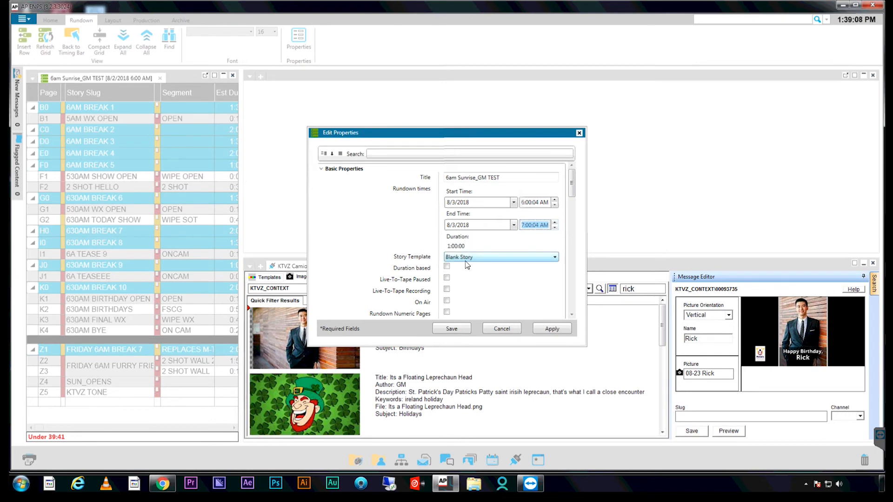
left_click(549, 329)
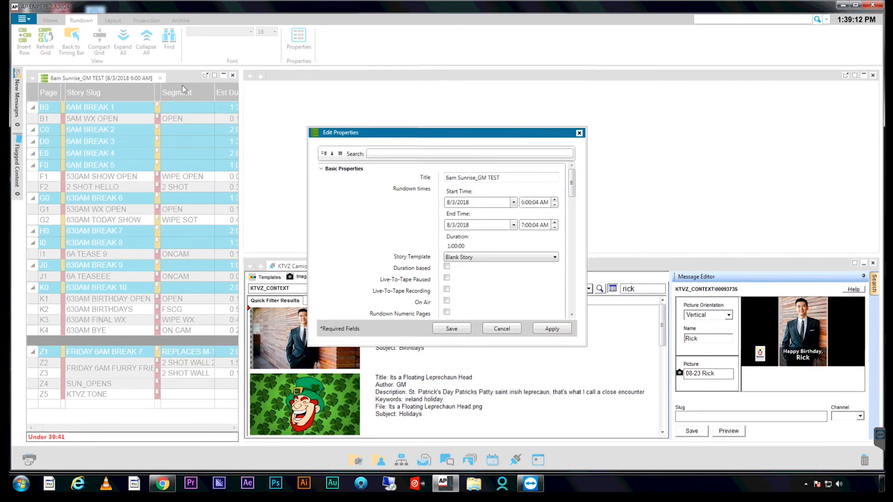
left_click(452, 329)
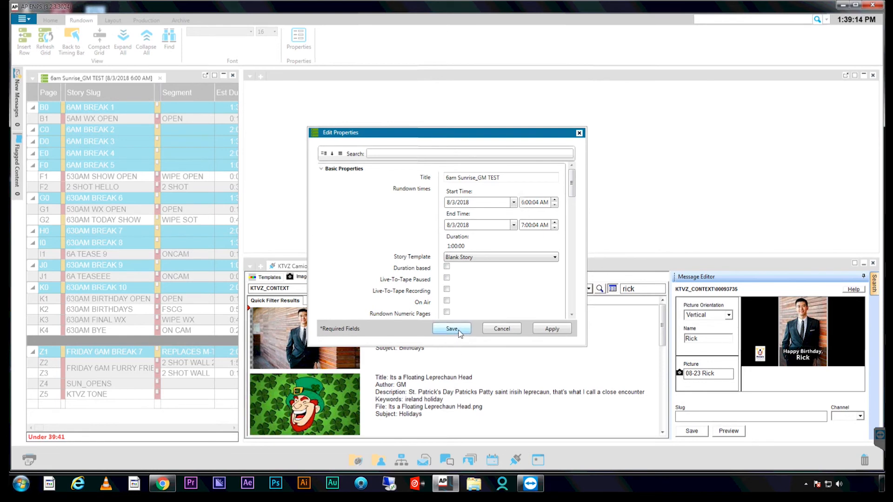